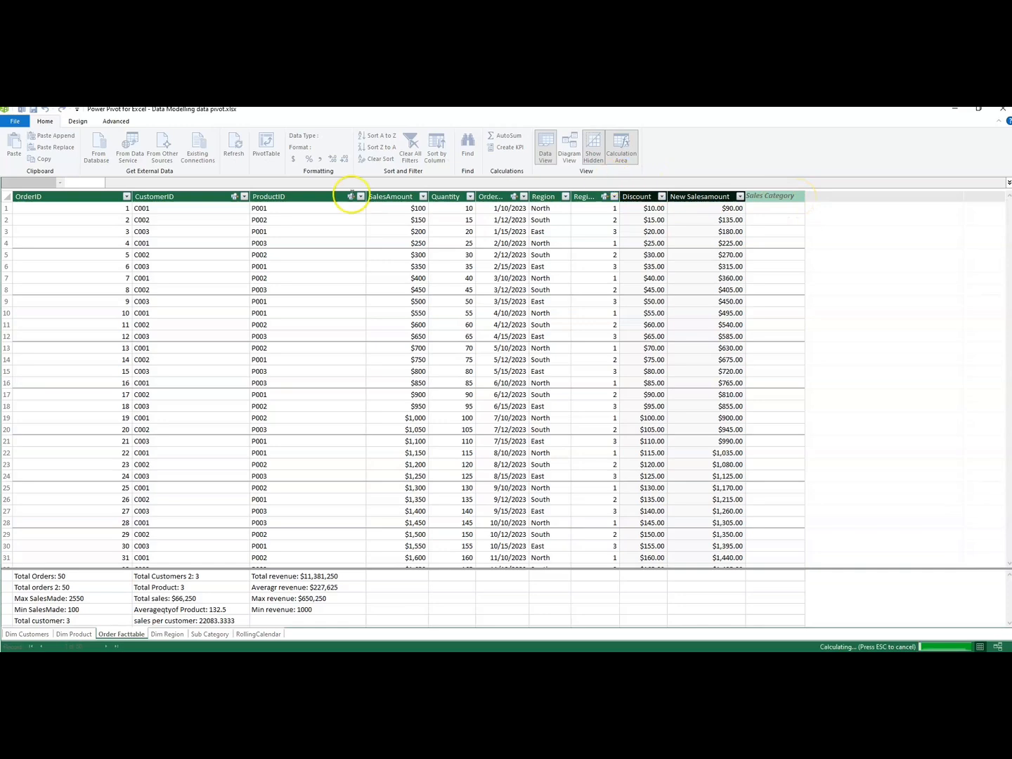
Start the Sales Category column's formula as an IF function that tests whether [SalesAmount] is greater than 1000.
{"action": "left_click", "coordinate": [120, 184]}
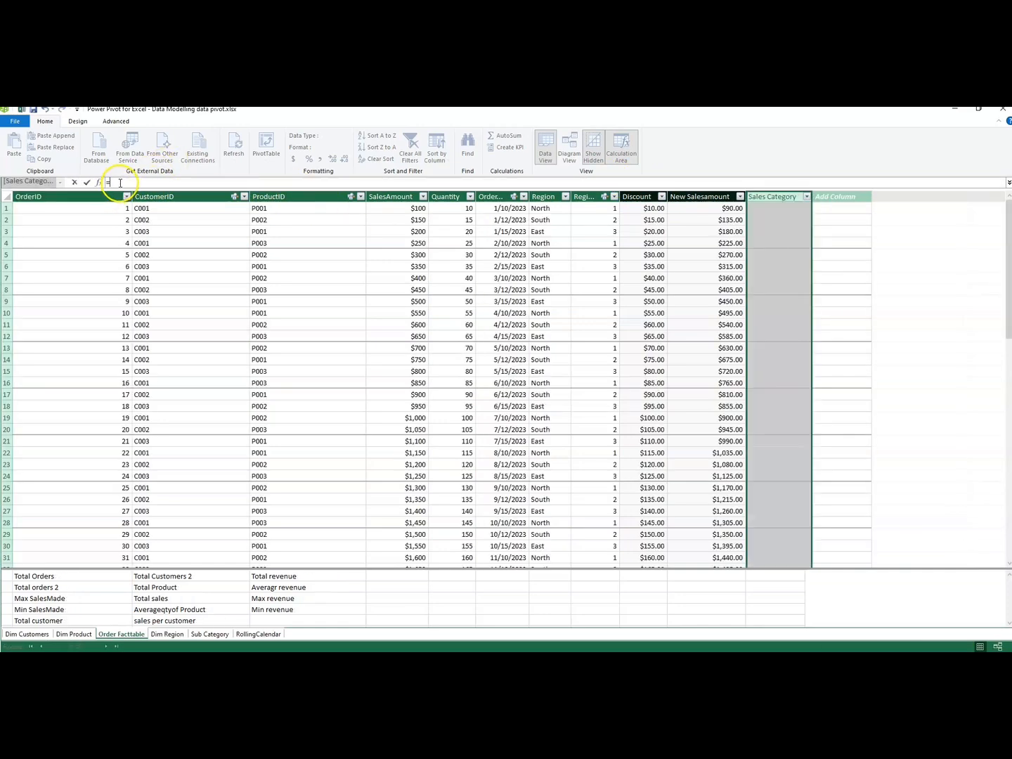
{"action": "type", "text": "If"}
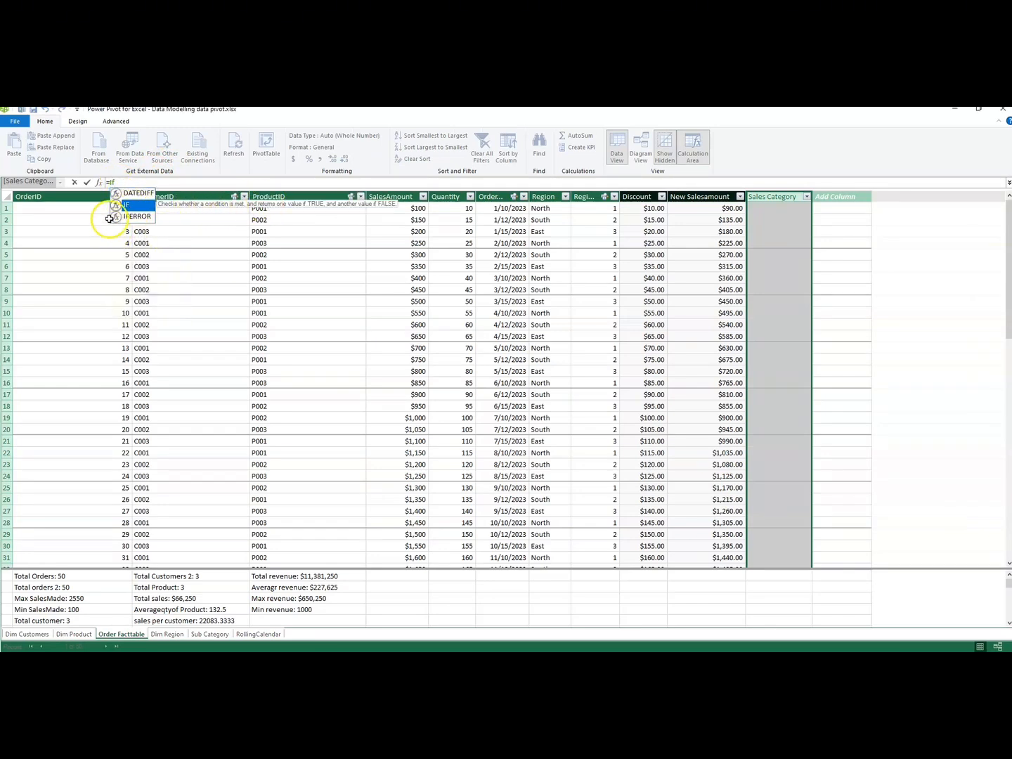
{"action": "double_click", "coordinate": [130, 207]}
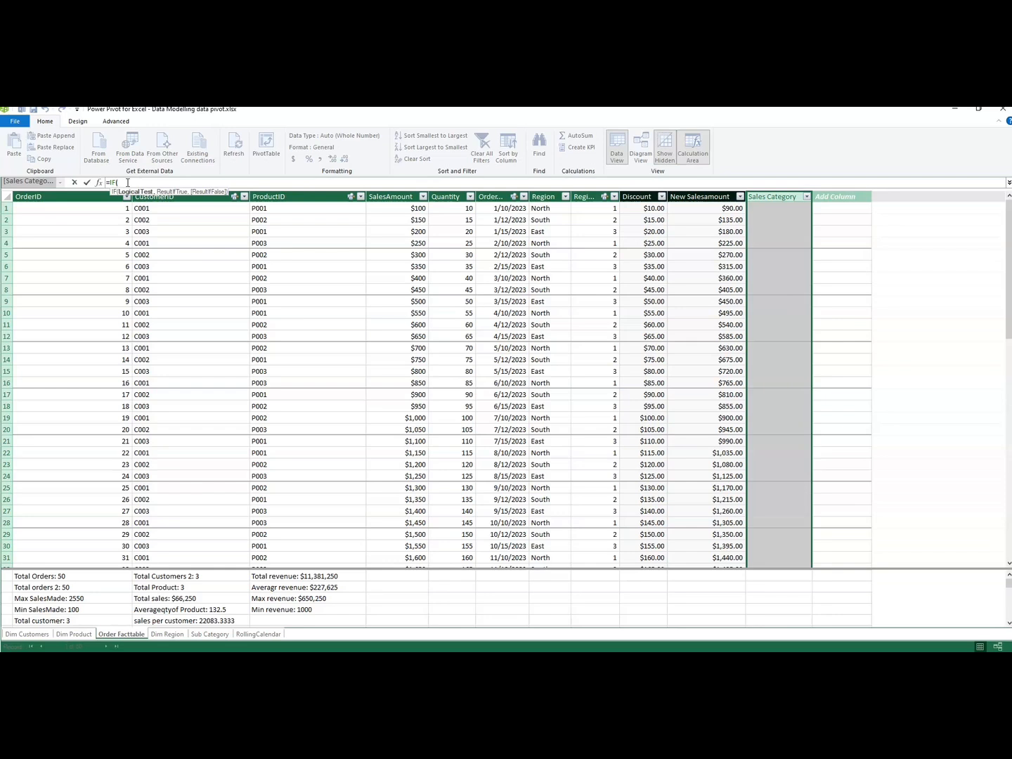
{"action": "type", "text": "sales"}
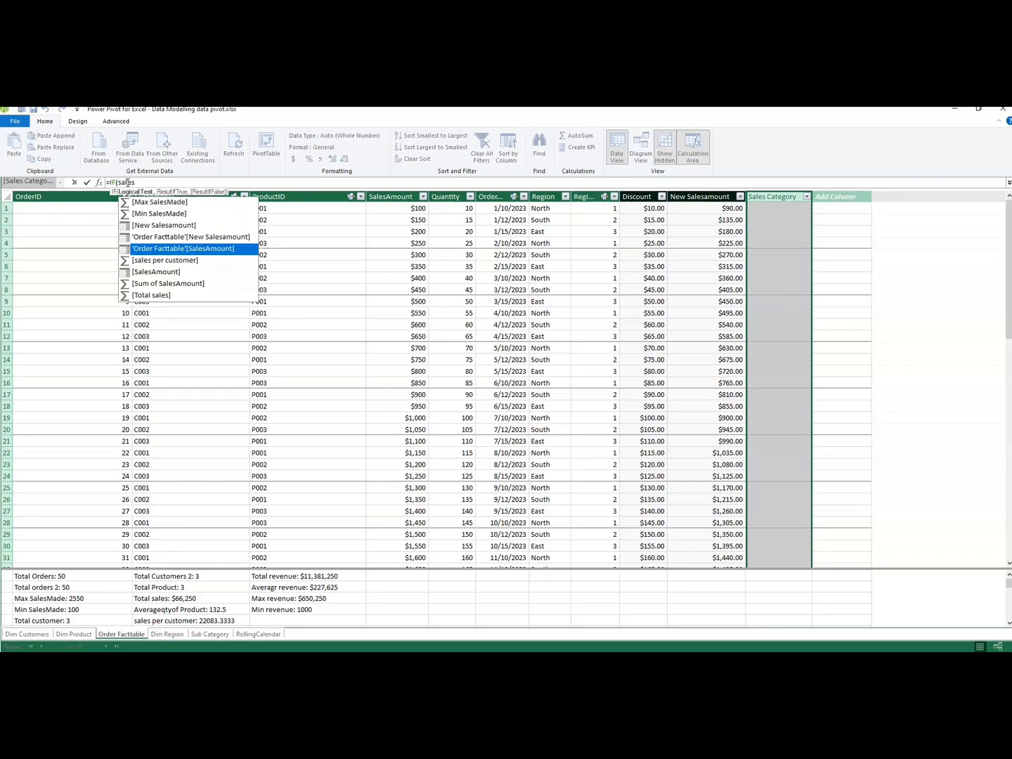
{"action": "double_click", "coordinate": [149, 274]}
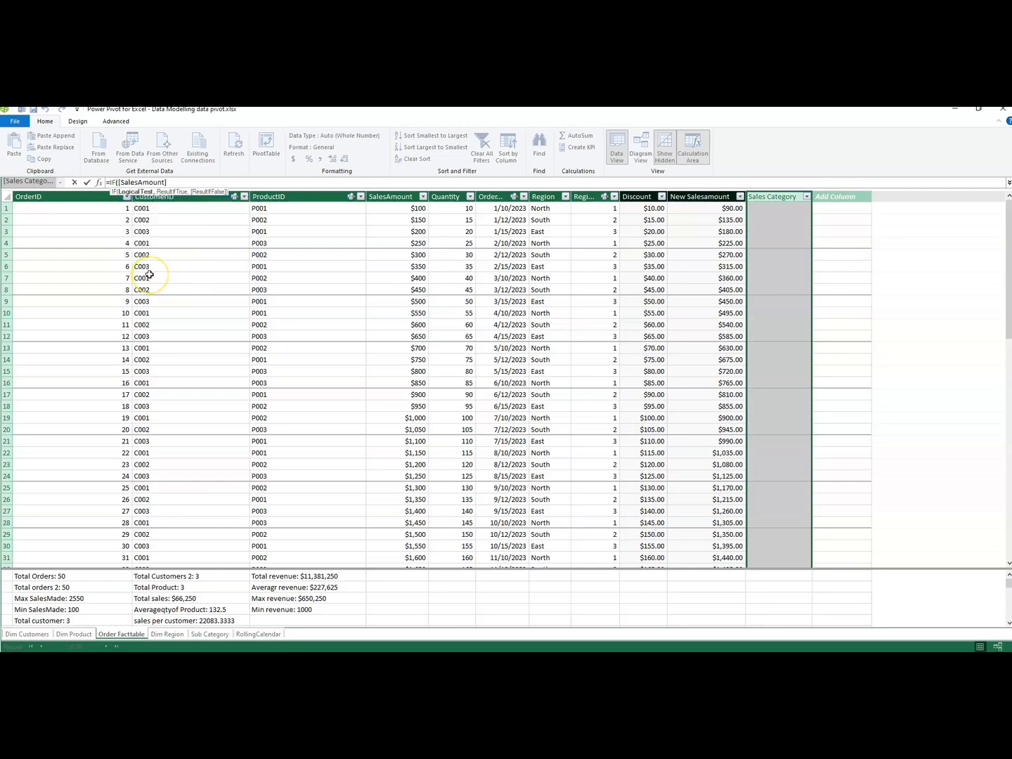
{"action": "type", "text": ">1000"}
{"action": "type", "text": ","}
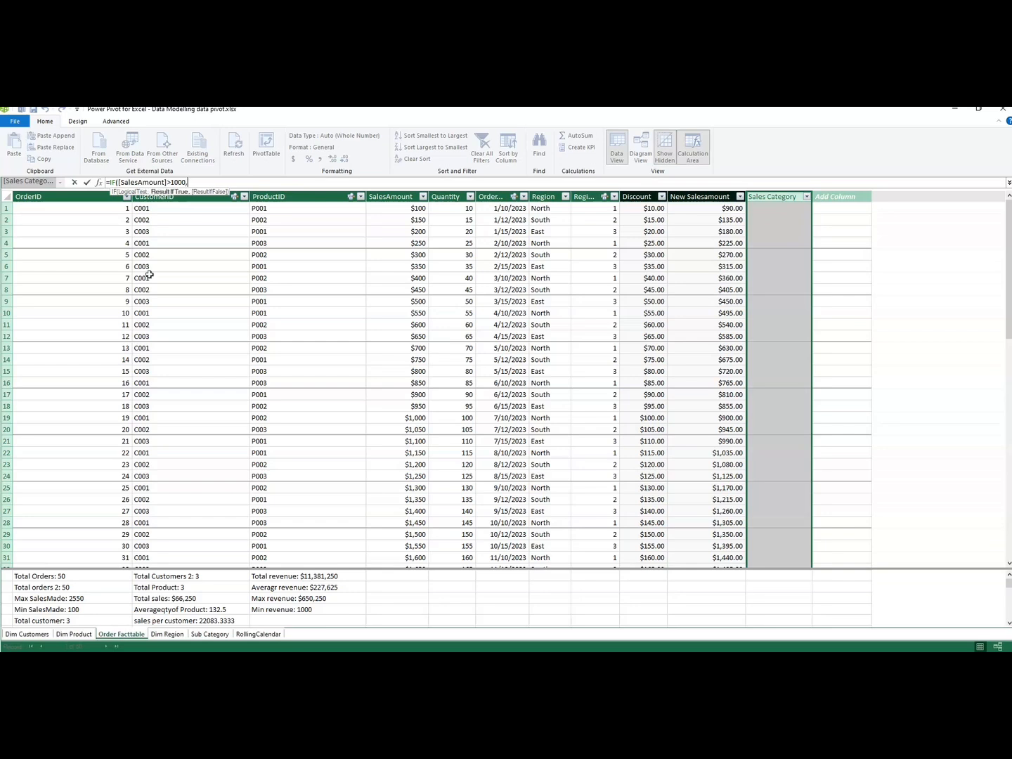
{"action": "key", "text": "BackSpace"}
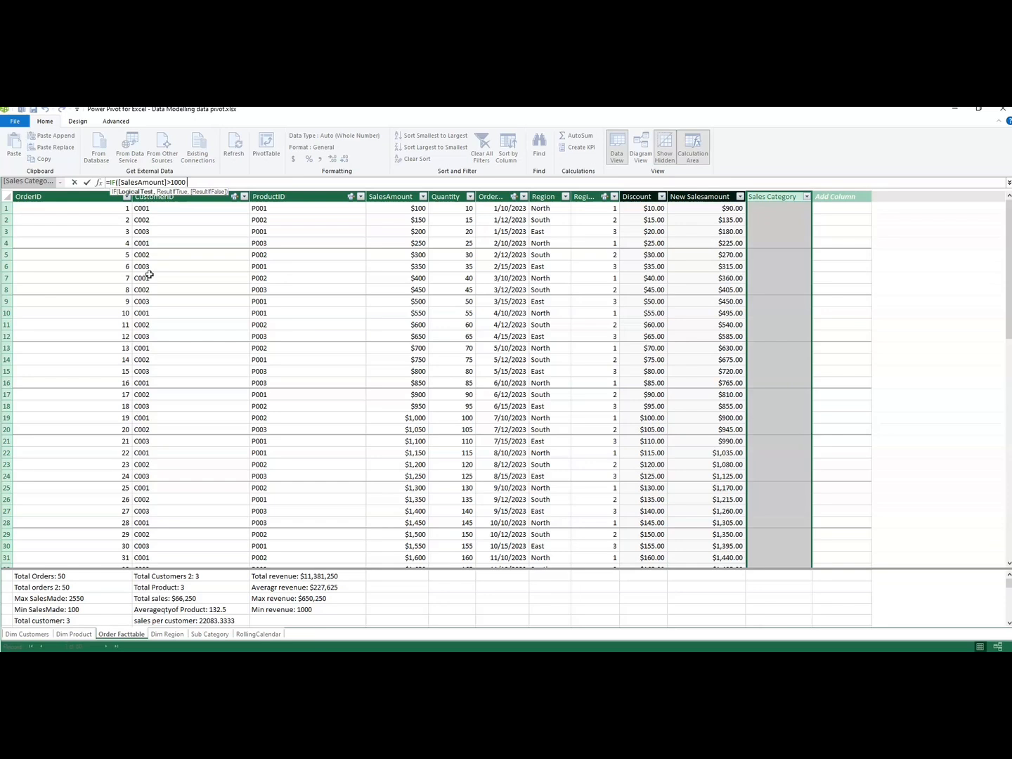
Extend the IF test with && and the second condition [Quantity]>50.
{"action": "type", "text": "&&   "}
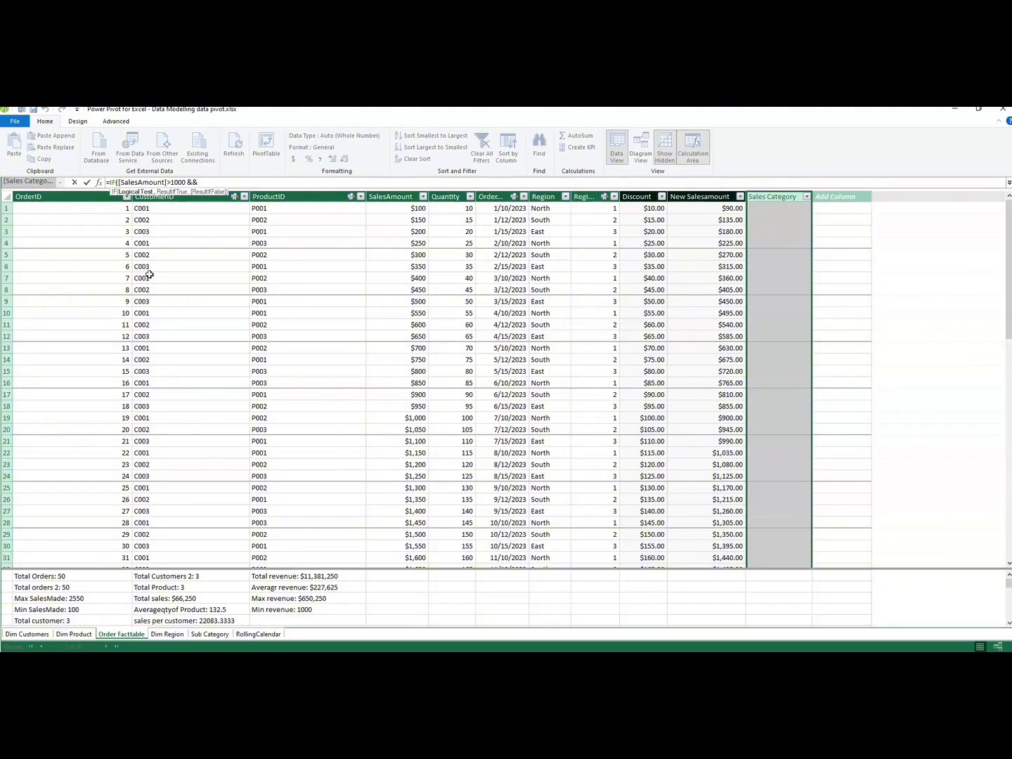
{"action": "type", "text": "Qu"}
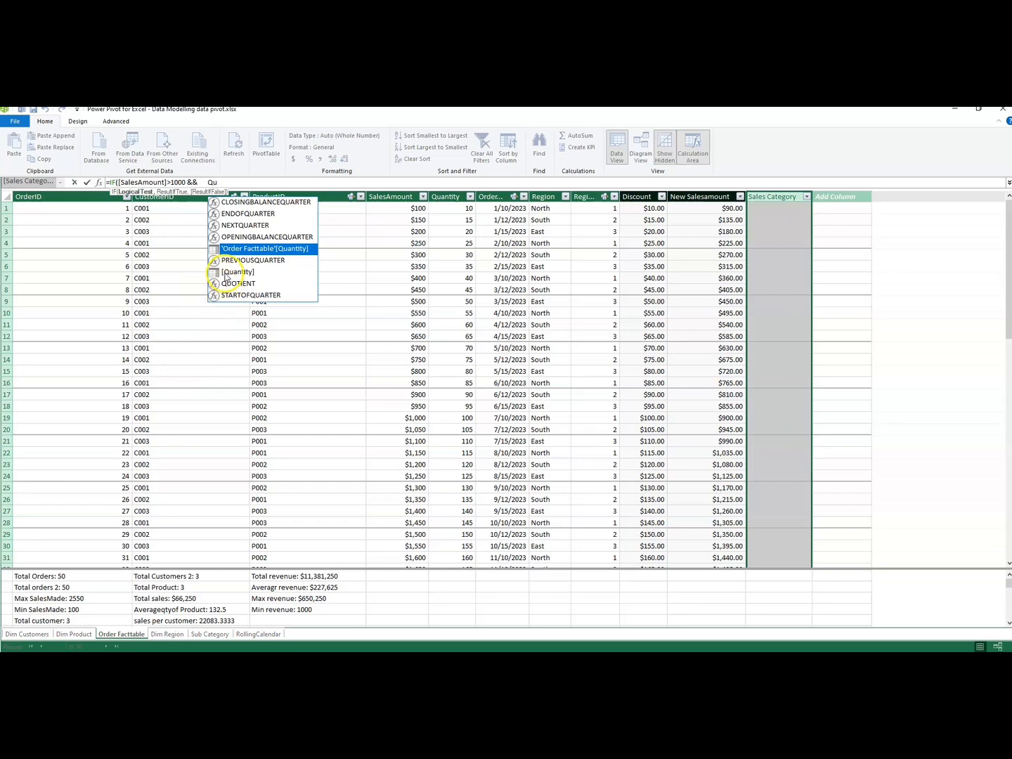
{"action": "double_click", "coordinate": [224, 272]}
{"action": "type", "text": ">"}
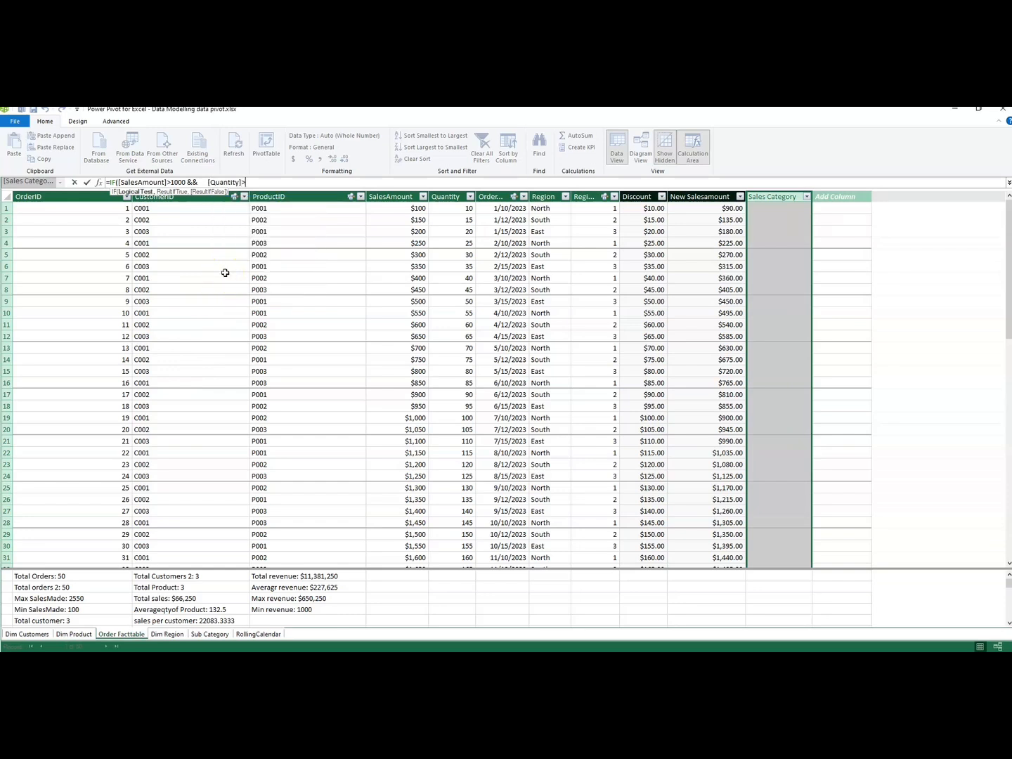
{"action": "type", "text": "50"}
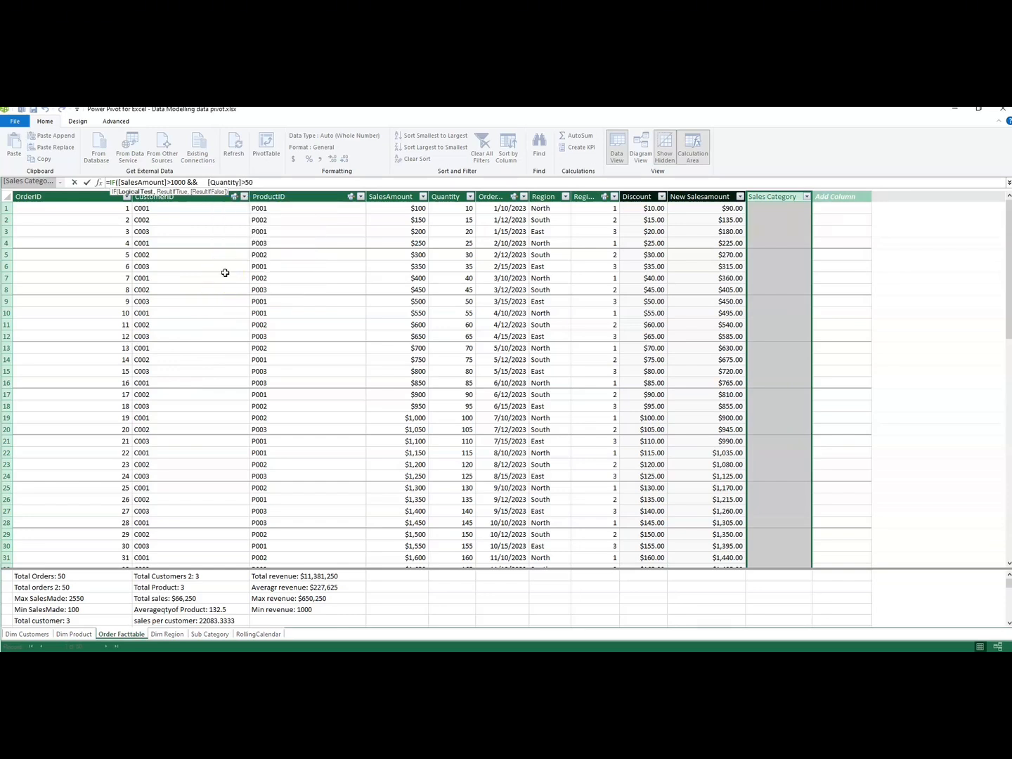
{"action": "type", "text": ","}
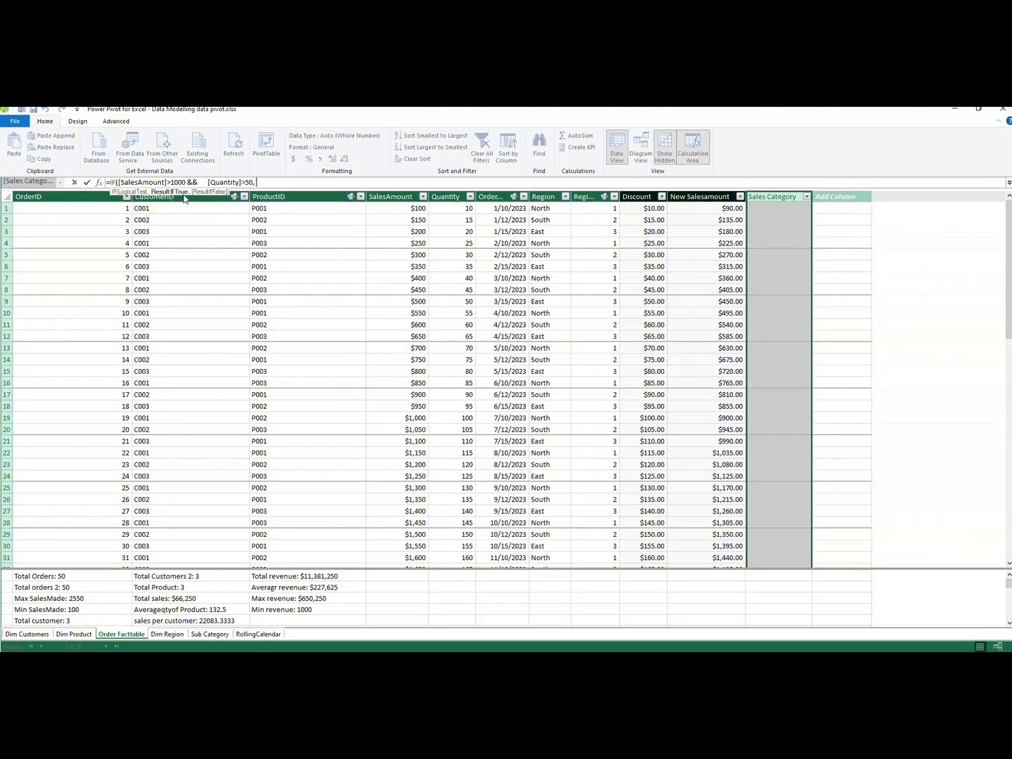
Complete the IF formula with "High Sales" as the true result and "Low sales" as the false result, and commit it.
{"action": "type", "text": "\""}
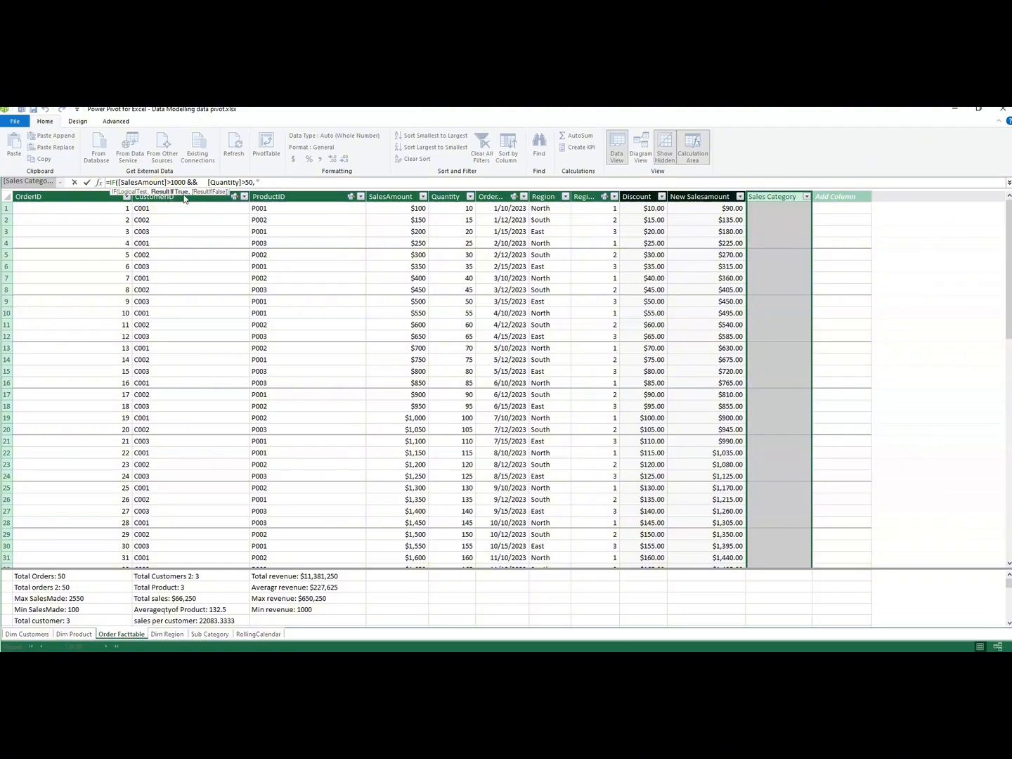
{"action": "type", "text": "High Sales\","}
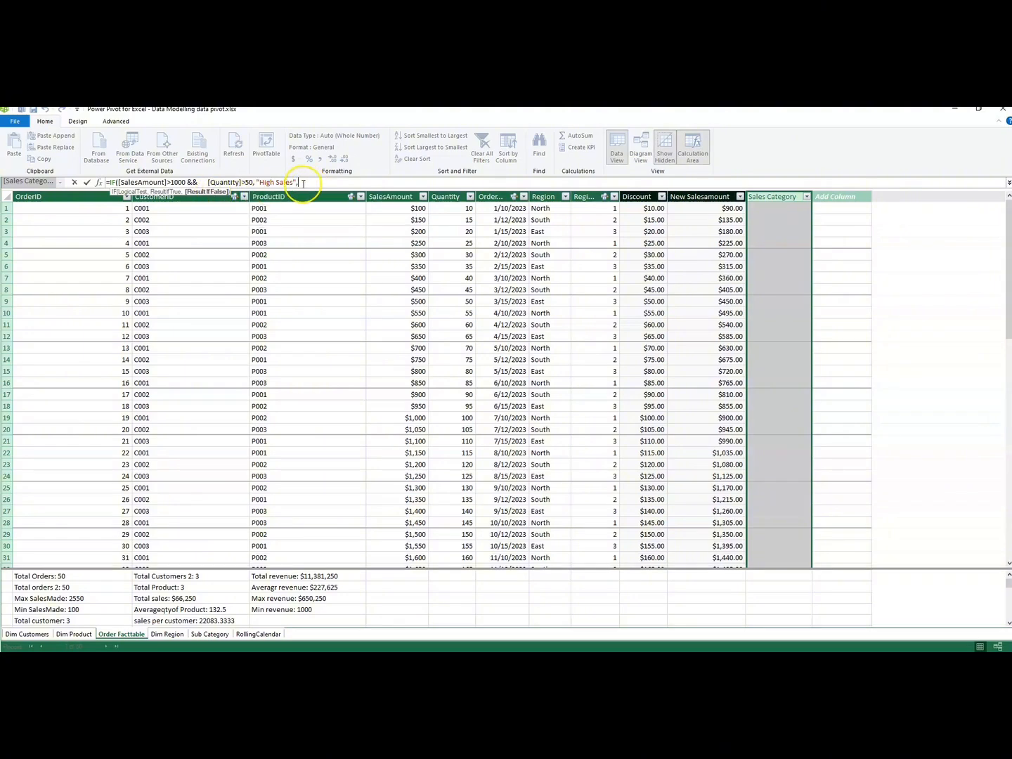
{"action": "type", "text": "\"Low sale"}
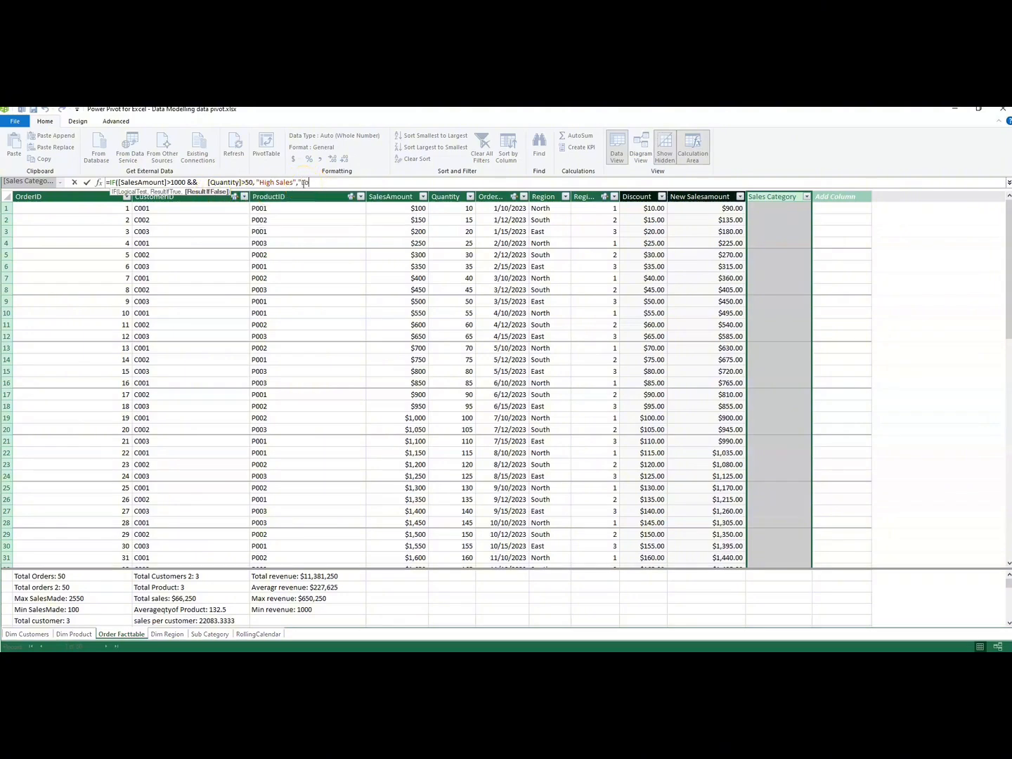
{"action": "type", "text": "s\")"}
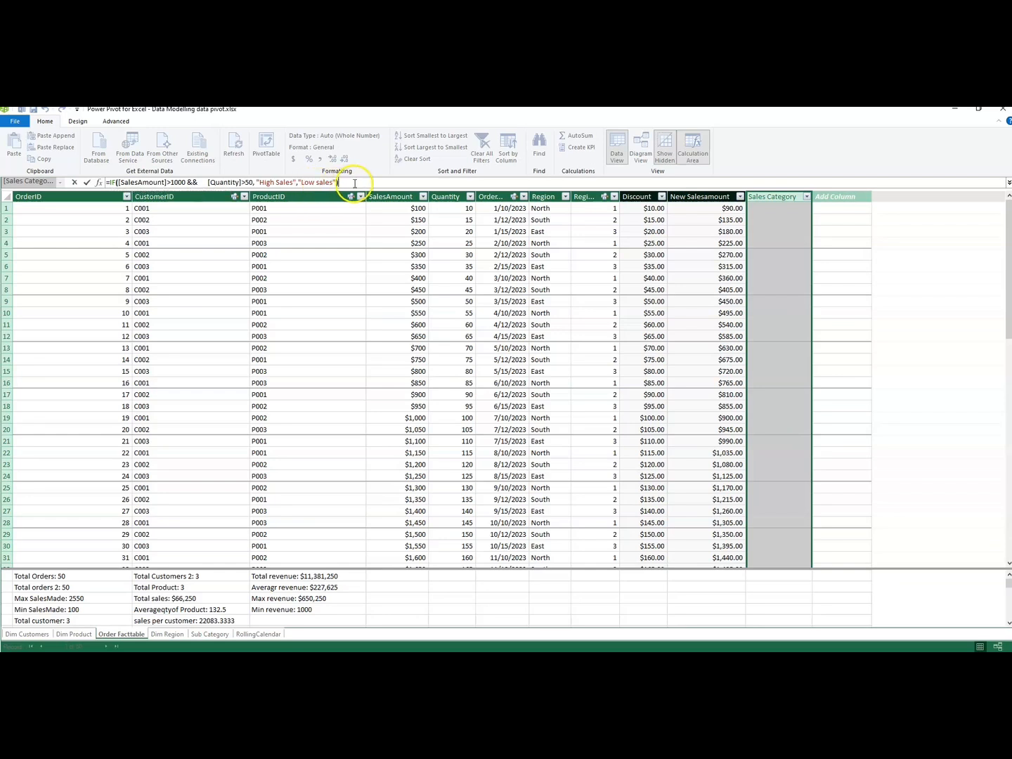
{"action": "key", "text": "Return"}
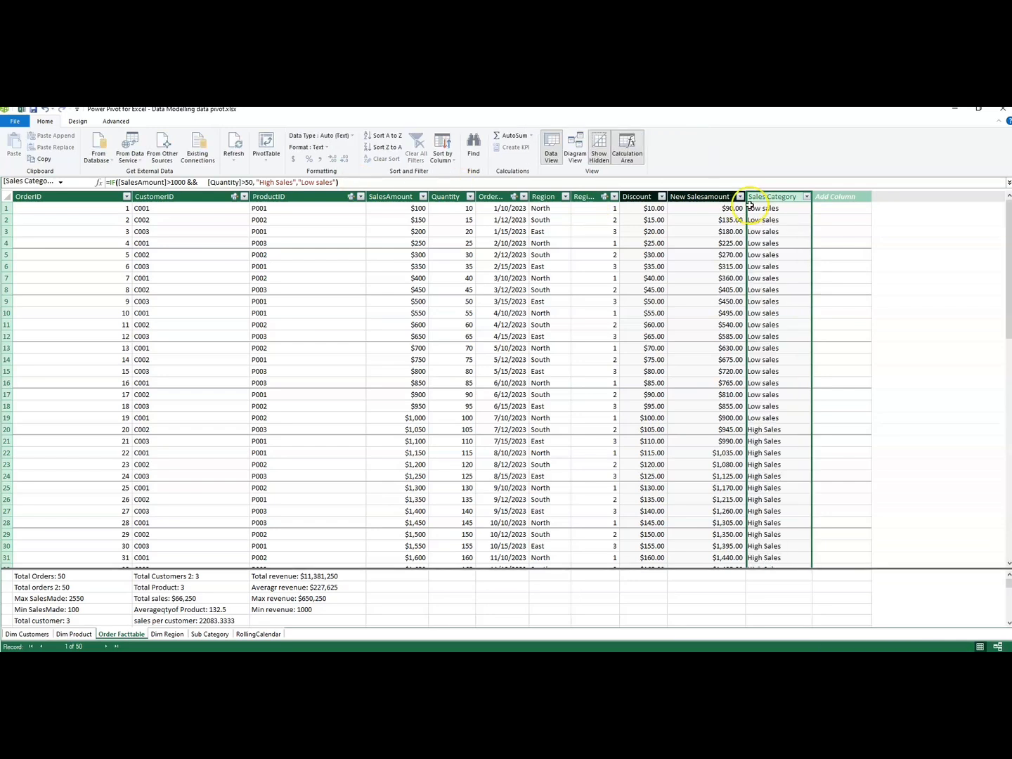
Compare the Sales Category results with the SalesAmount values around the 1000 threshold.
{"action": "left_click_drag", "start_coordinate": [757, 209], "coordinate": [761, 339]}
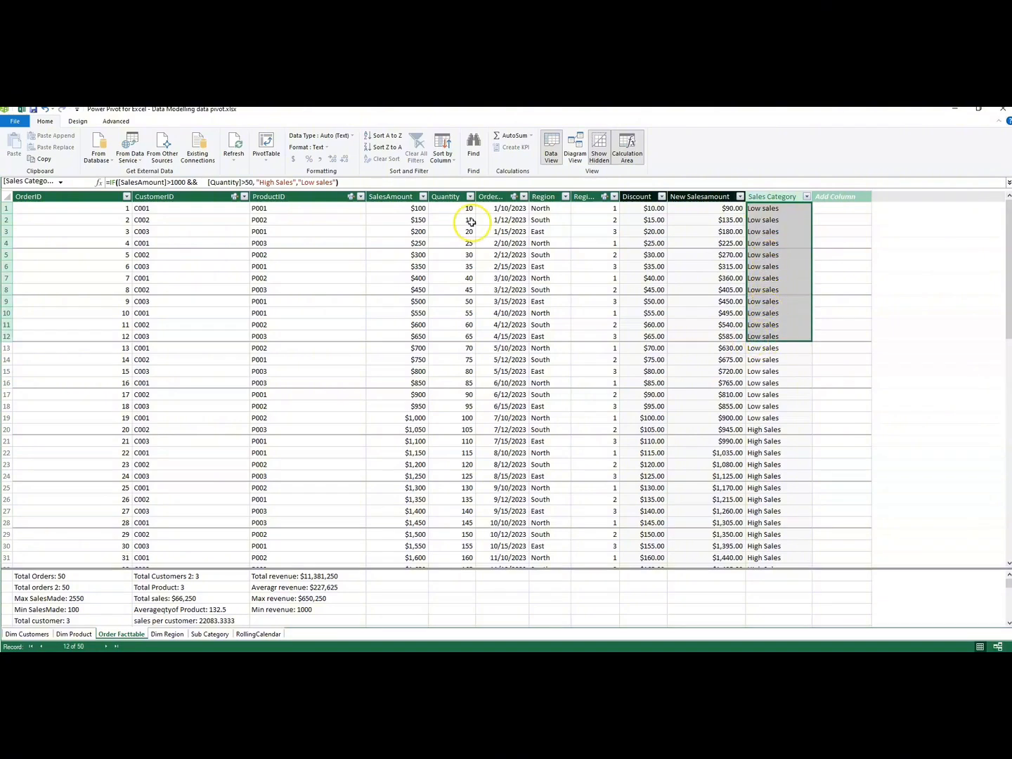
{"action": "left_click_drag", "start_coordinate": [408, 208], "coordinate": [393, 417]}
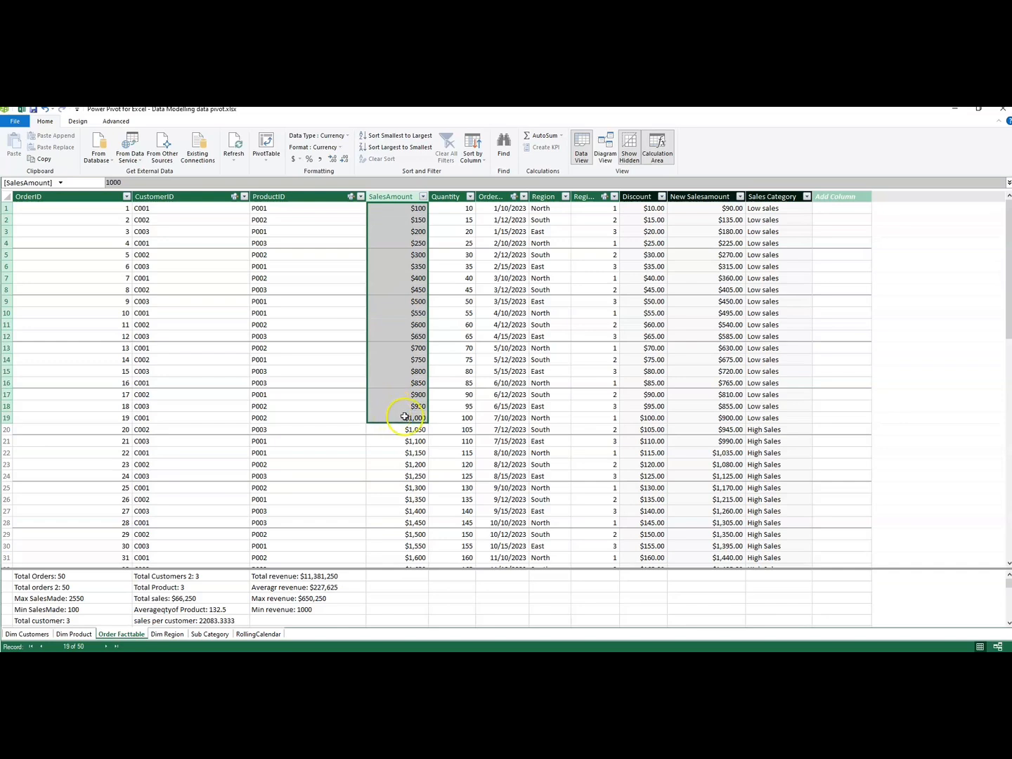
{"action": "left_click", "coordinate": [417, 430]}
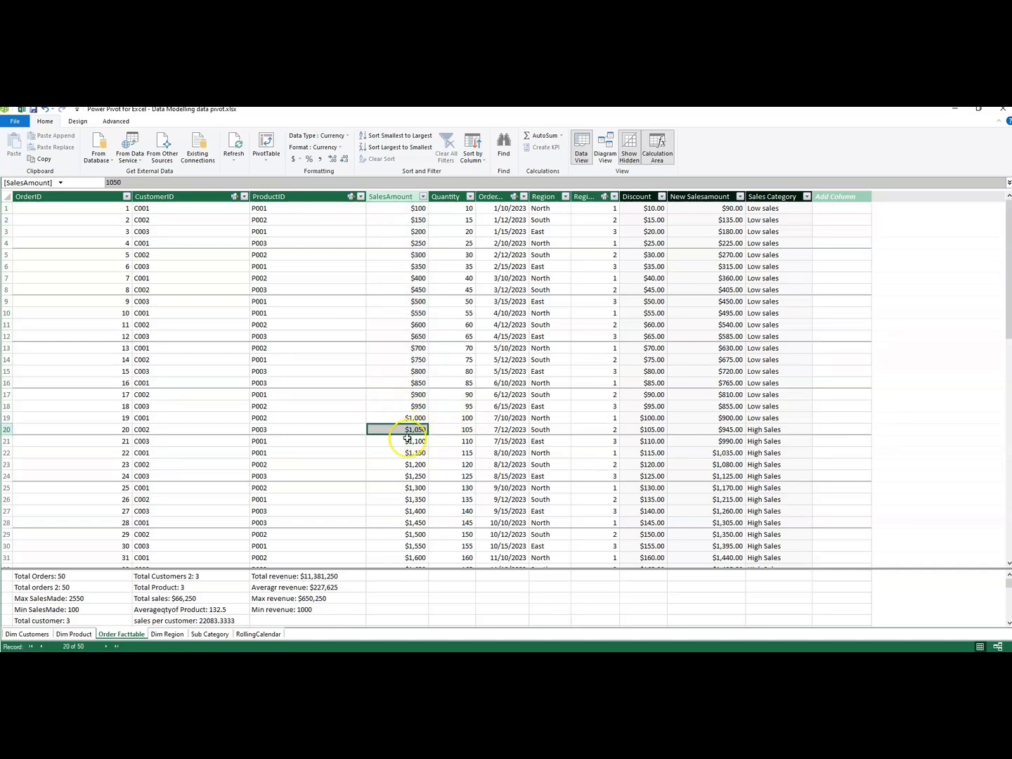
{"action": "left_click", "coordinate": [413, 441]}
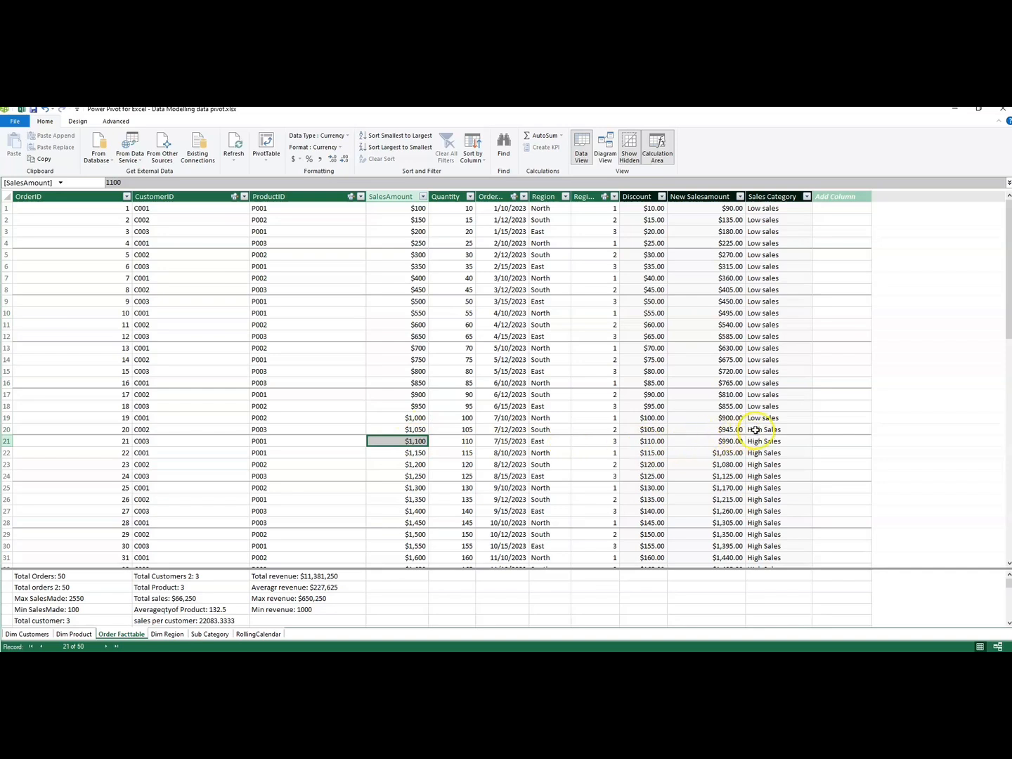
{"action": "left_click_drag", "start_coordinate": [757, 430], "coordinate": [759, 453]}
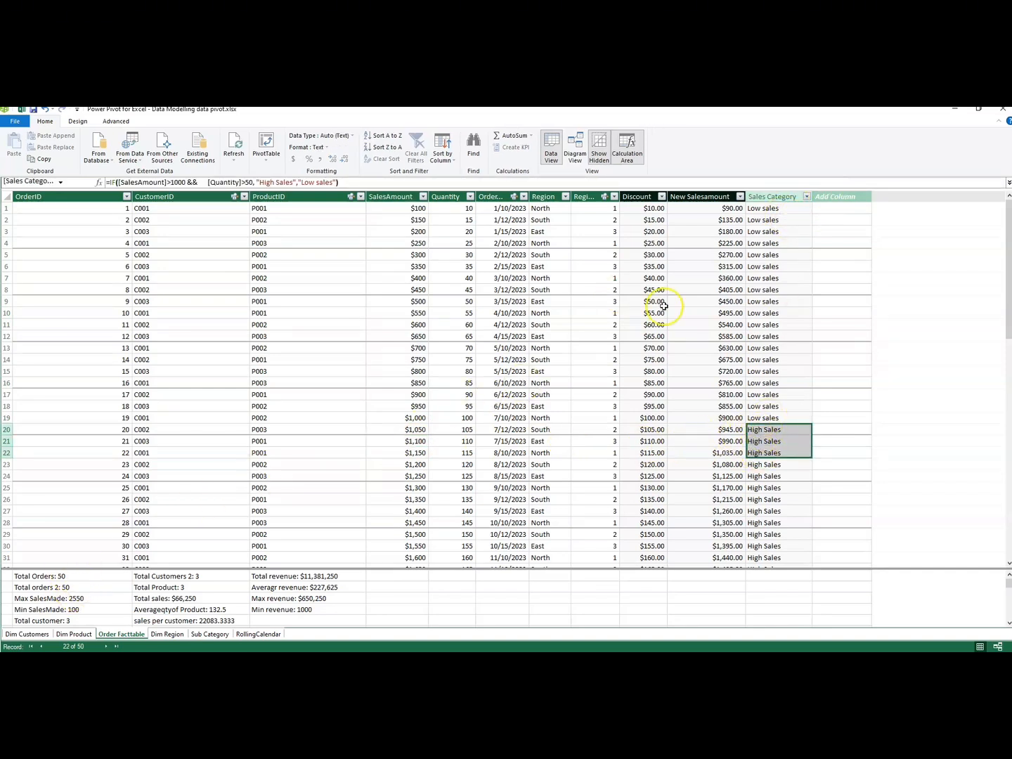
Add a new column named Sales Category 2 to the Order Facttable.
{"action": "left_click", "coordinate": [836, 198]}
{"action": "double_click", "coordinate": [843, 199]}
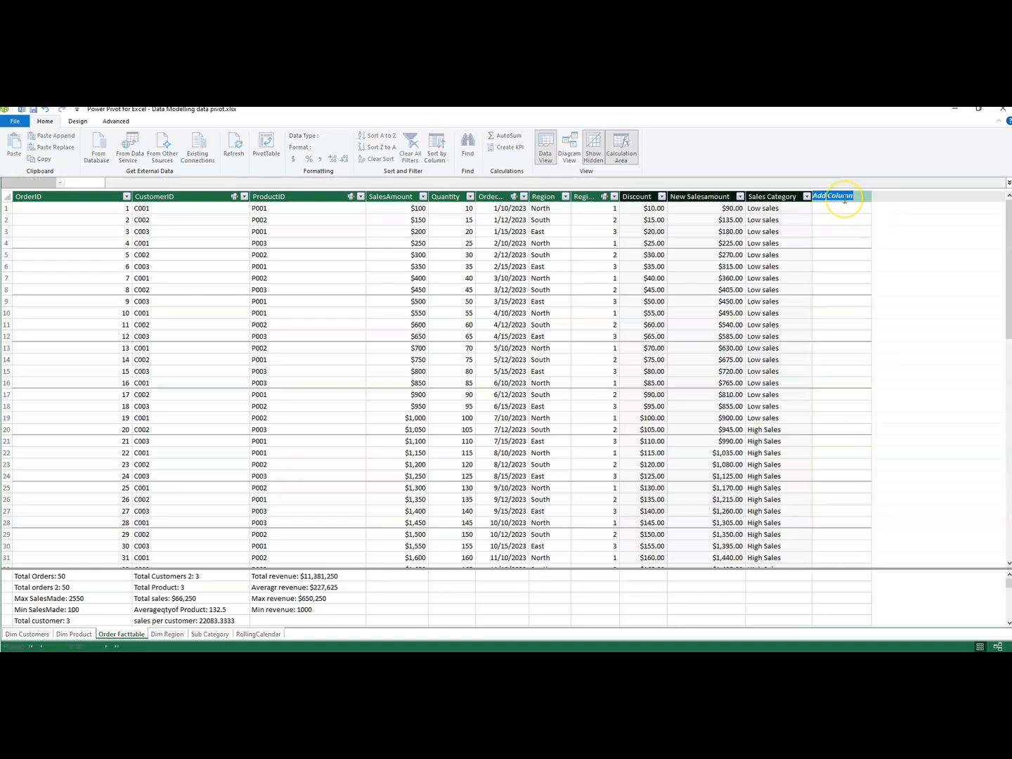
{"action": "key", "text": "BackSpace"}
{"action": "type", "text": "Sales"}
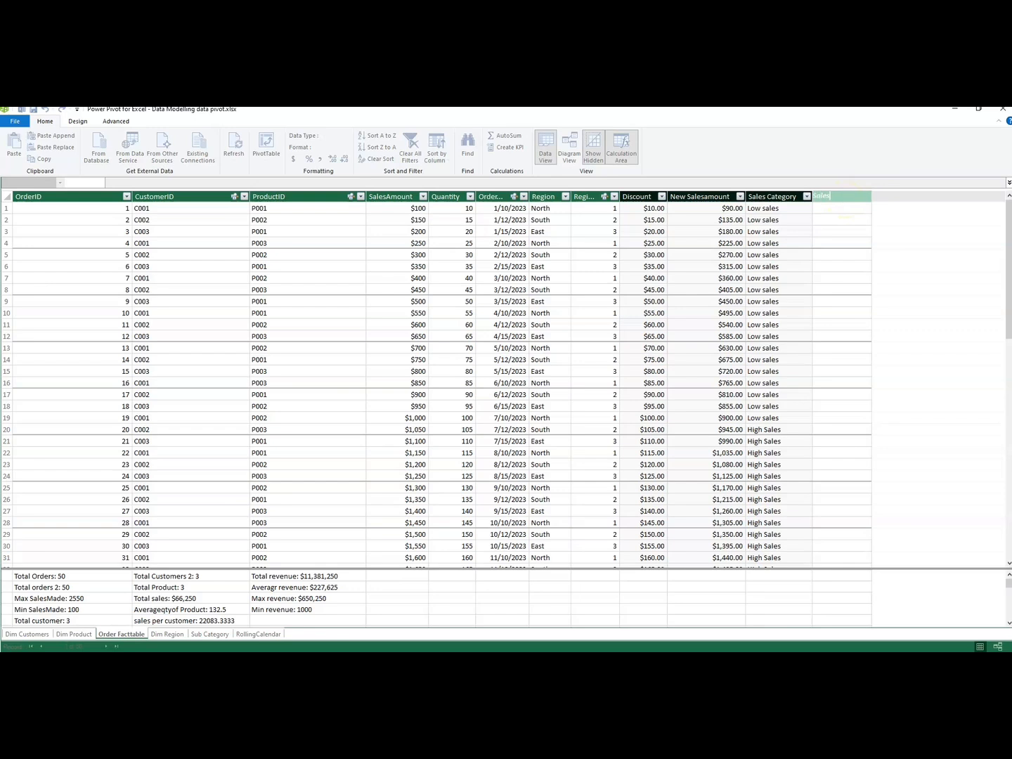
{"action": "type", "text": " Category 2"}
{"action": "key", "text": "Return"}
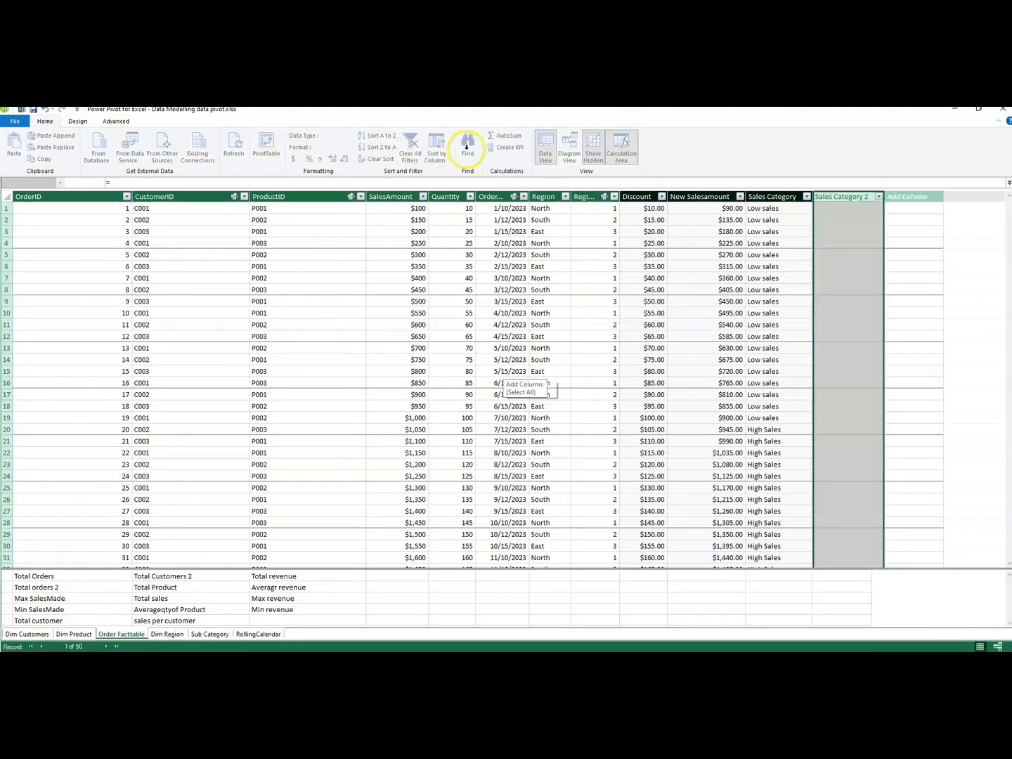
Start the Sales Category 2 formula as an IF with a nested AND whose first condition is [SalesAmount]>1000.
{"action": "left_click", "coordinate": [111, 184]}
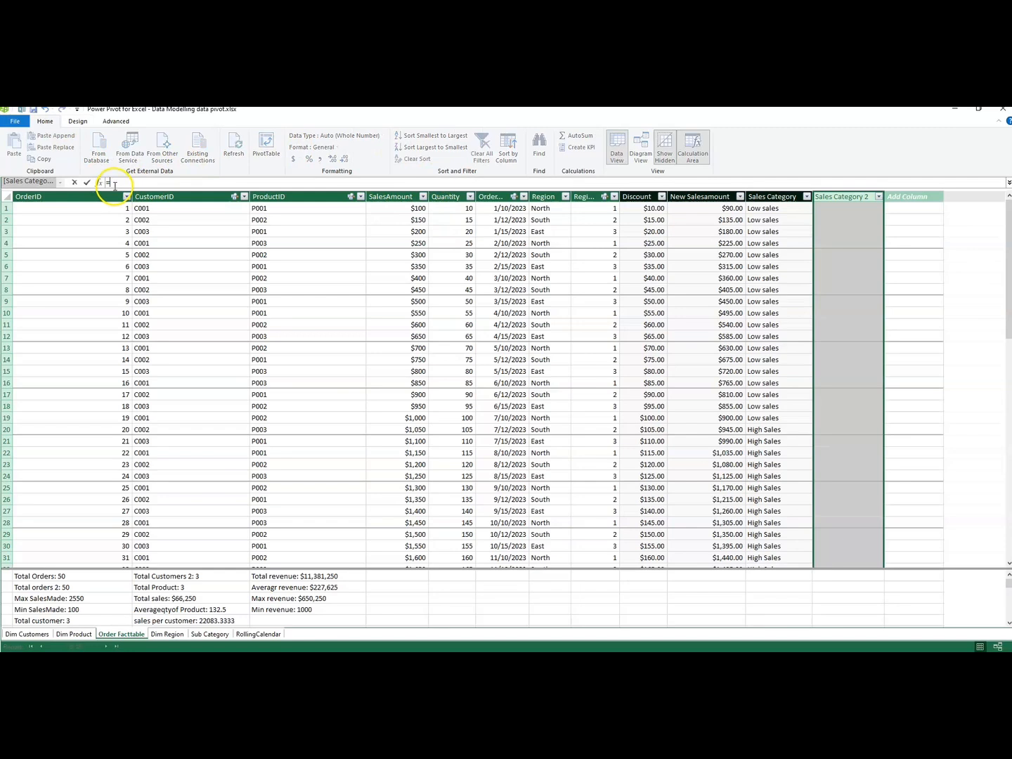
{"action": "type", "text": "if"}
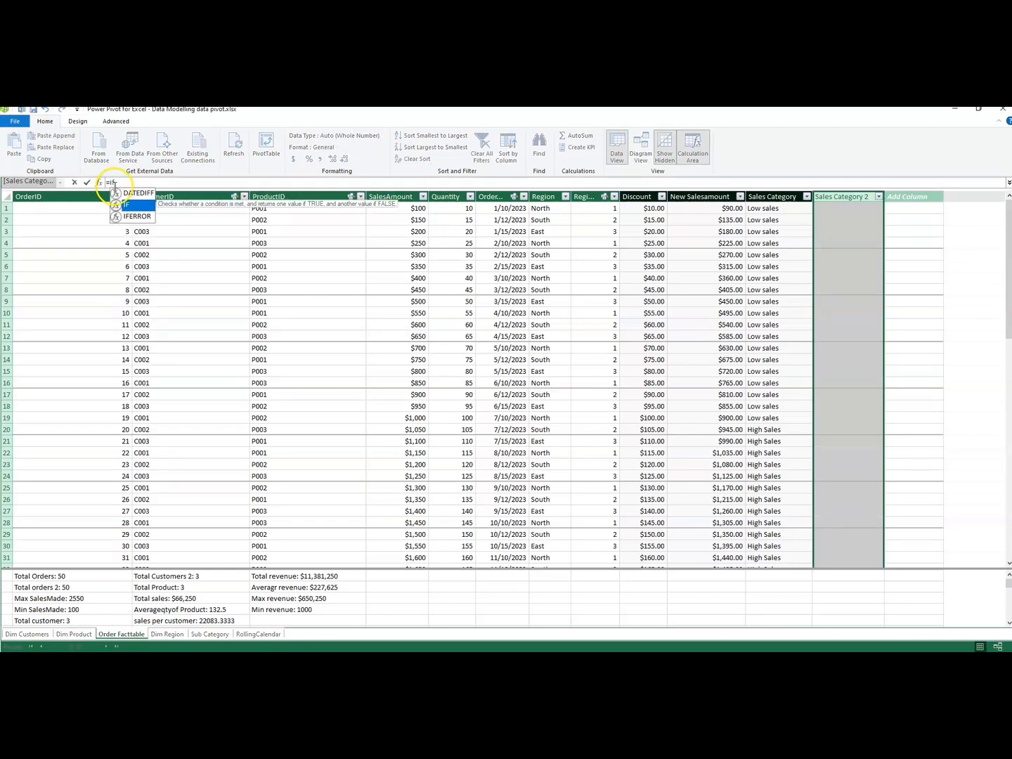
{"action": "type", "text": "(A"}
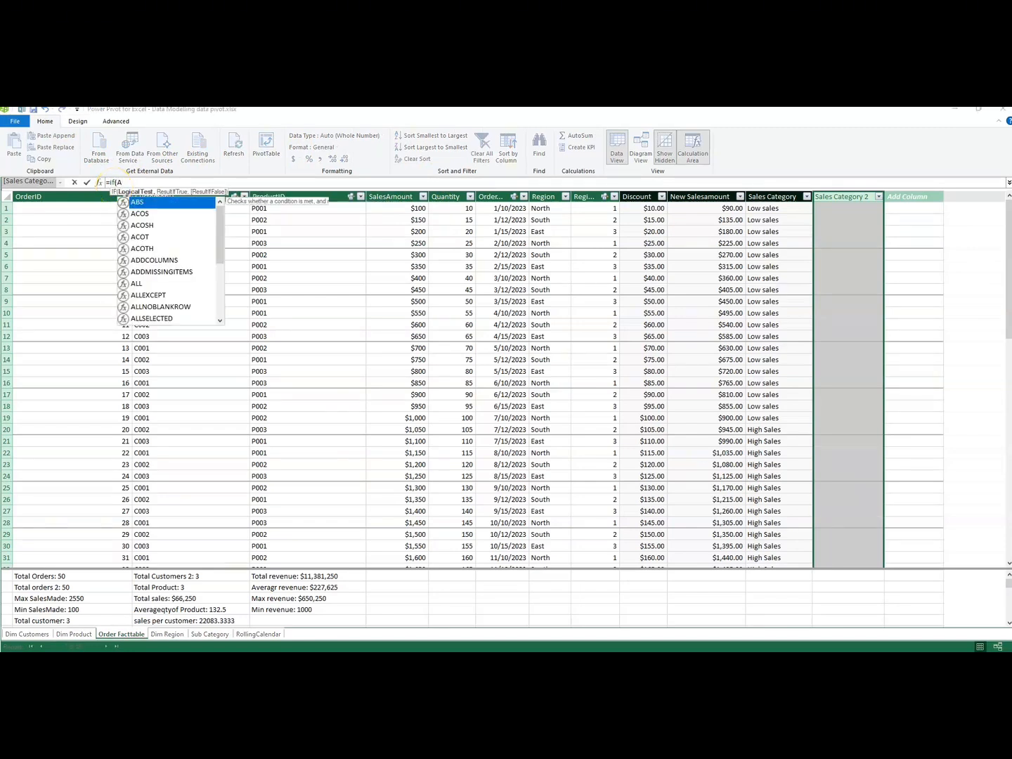
{"action": "type", "text": "ND"}
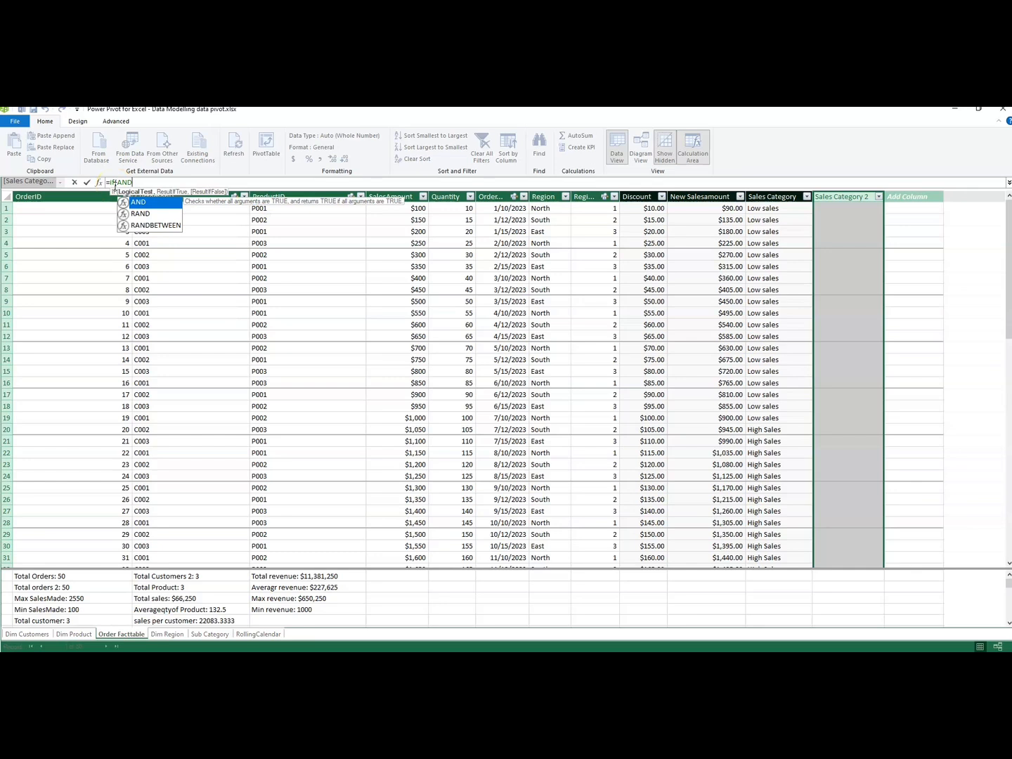
{"action": "type", "text": "("}
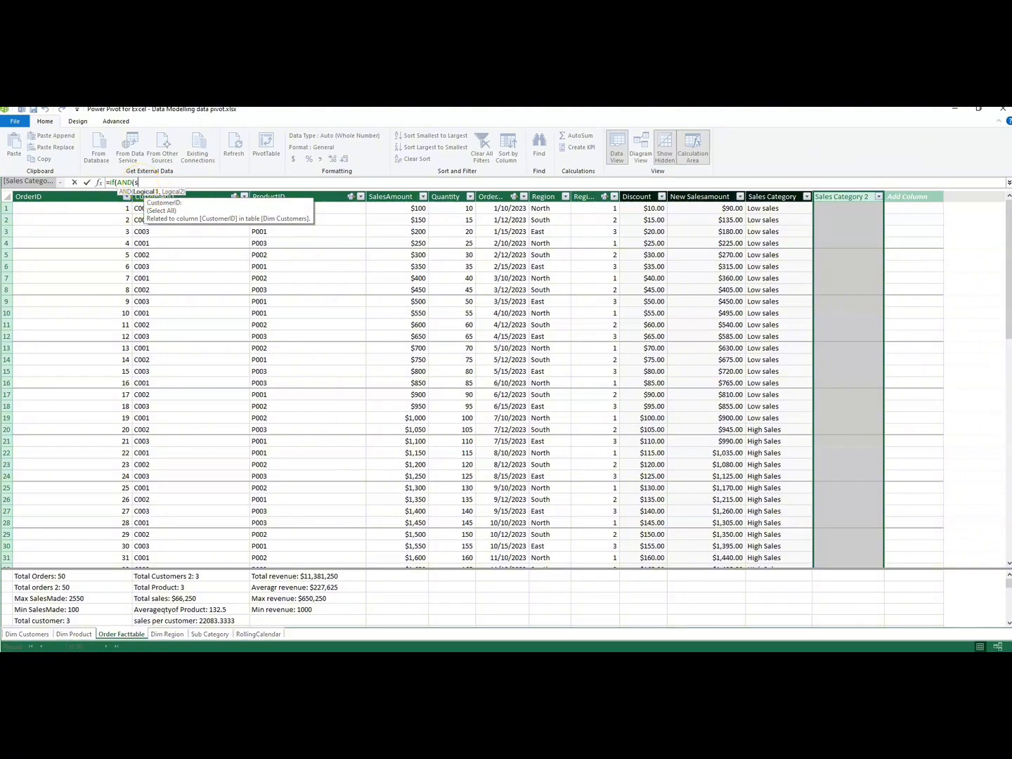
{"action": "type", "text": "sal"}
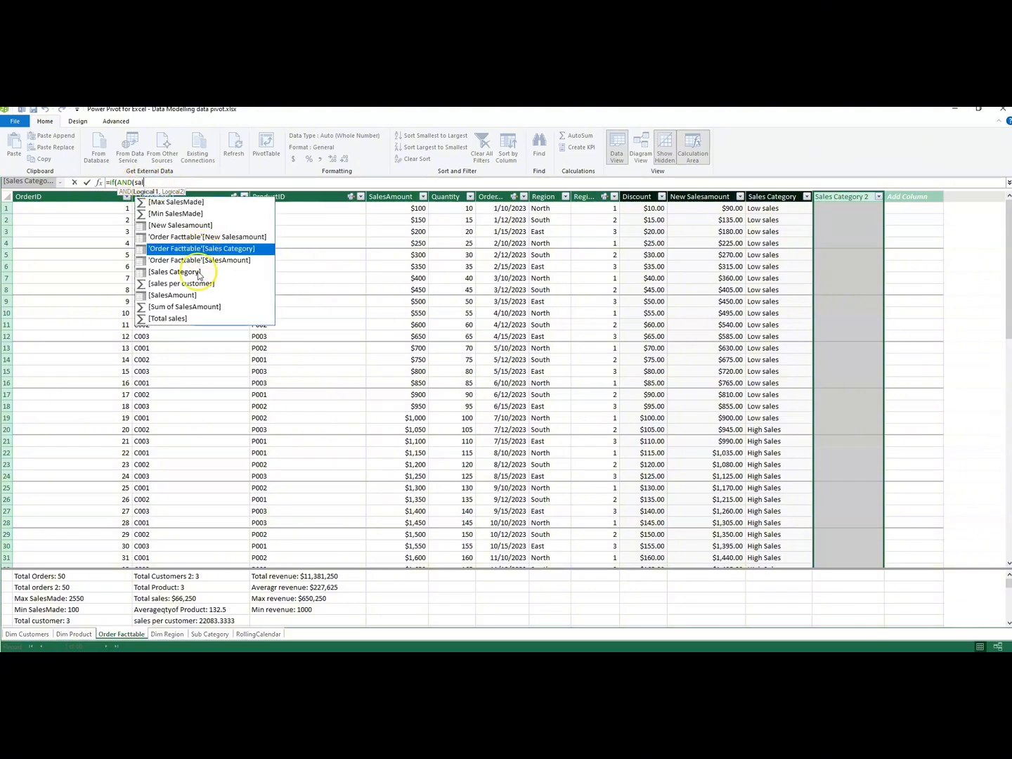
{"action": "double_click", "coordinate": [193, 297]}
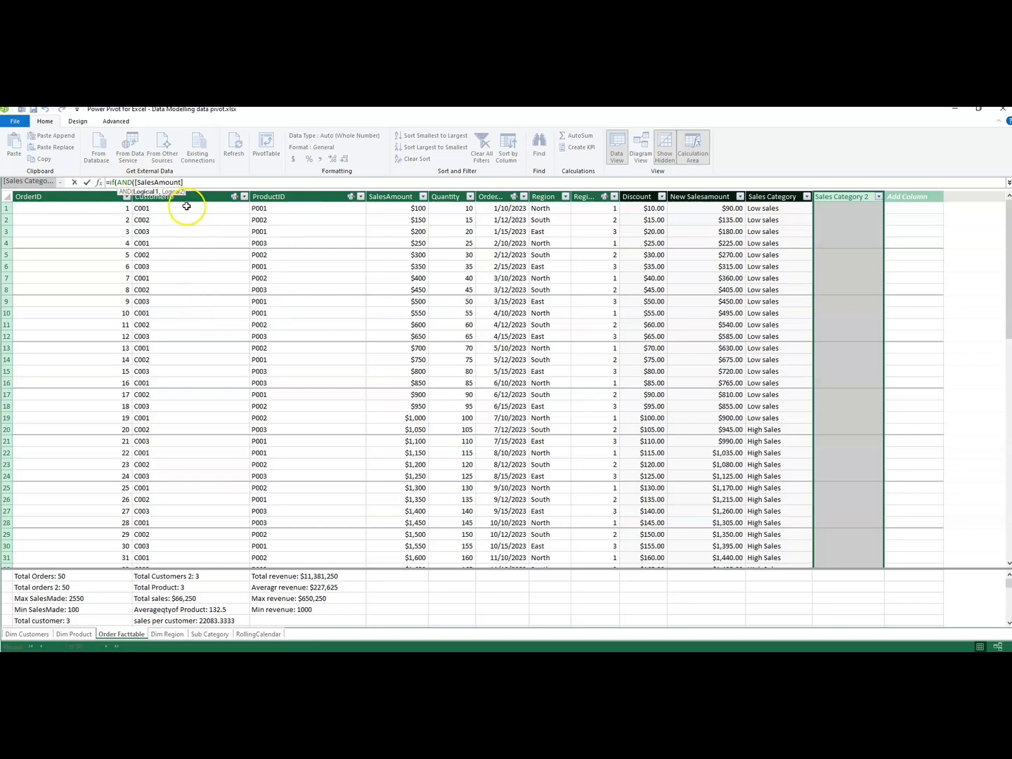
{"action": "type", "text": ">1000,quant"}
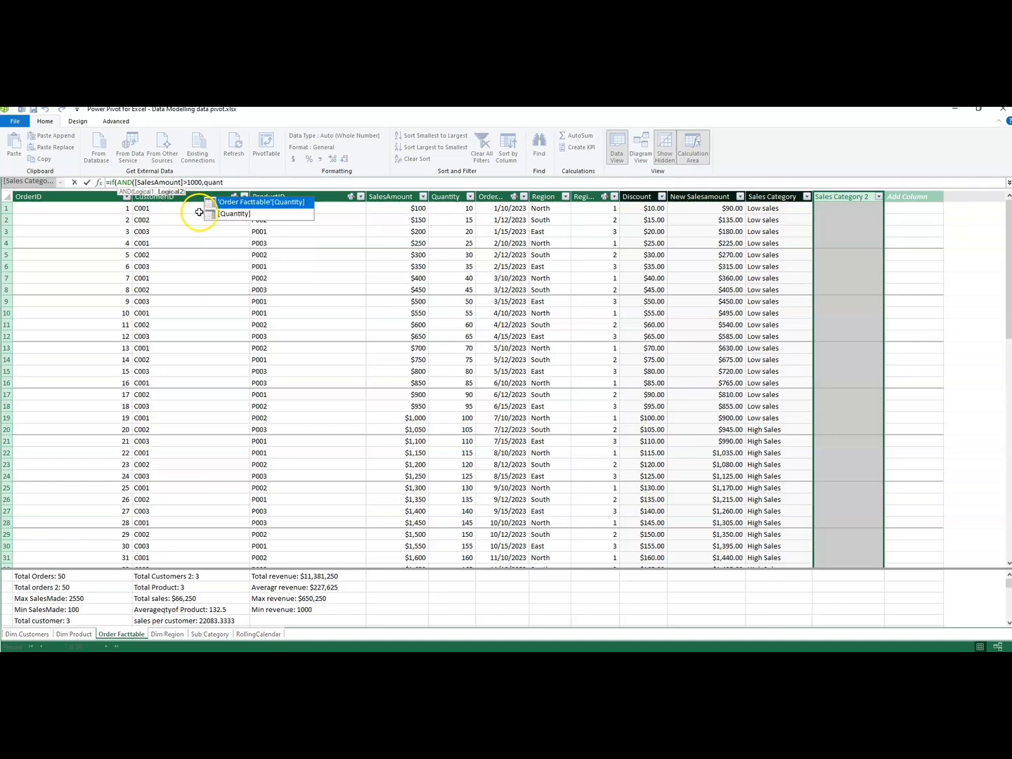
Add [Quantity]>50 as the second AND condition and close the AND function.
{"action": "double_click", "coordinate": [234, 214]}
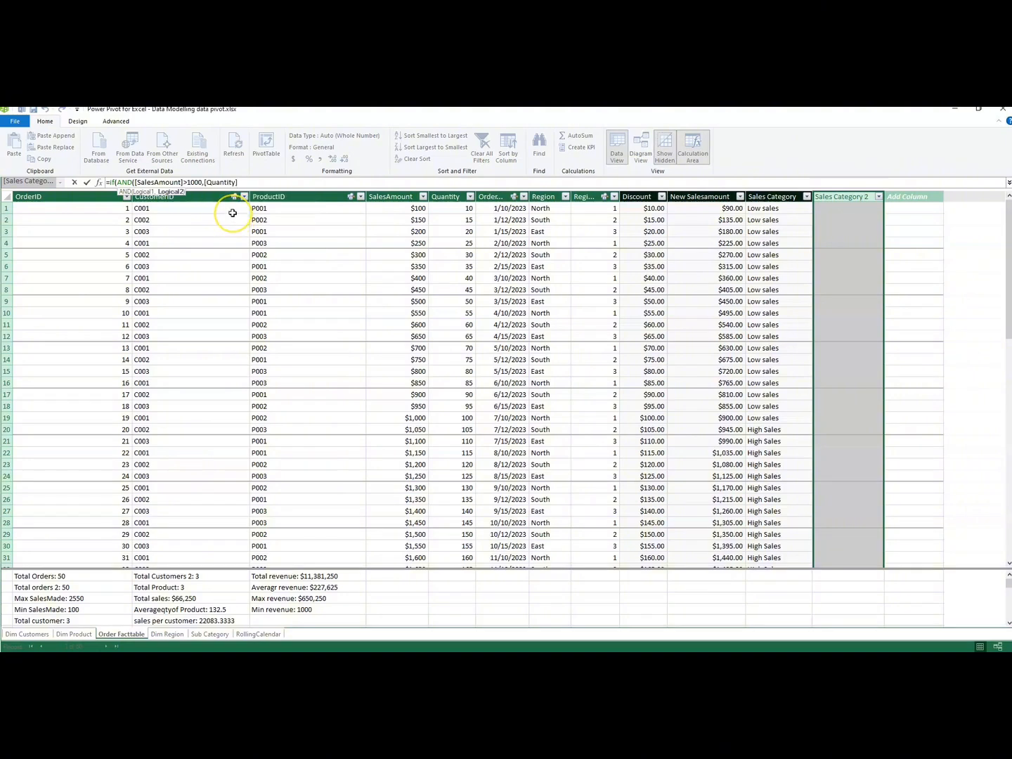
{"action": "type", "text": ">50"}
{"action": "type", "text": ")"}
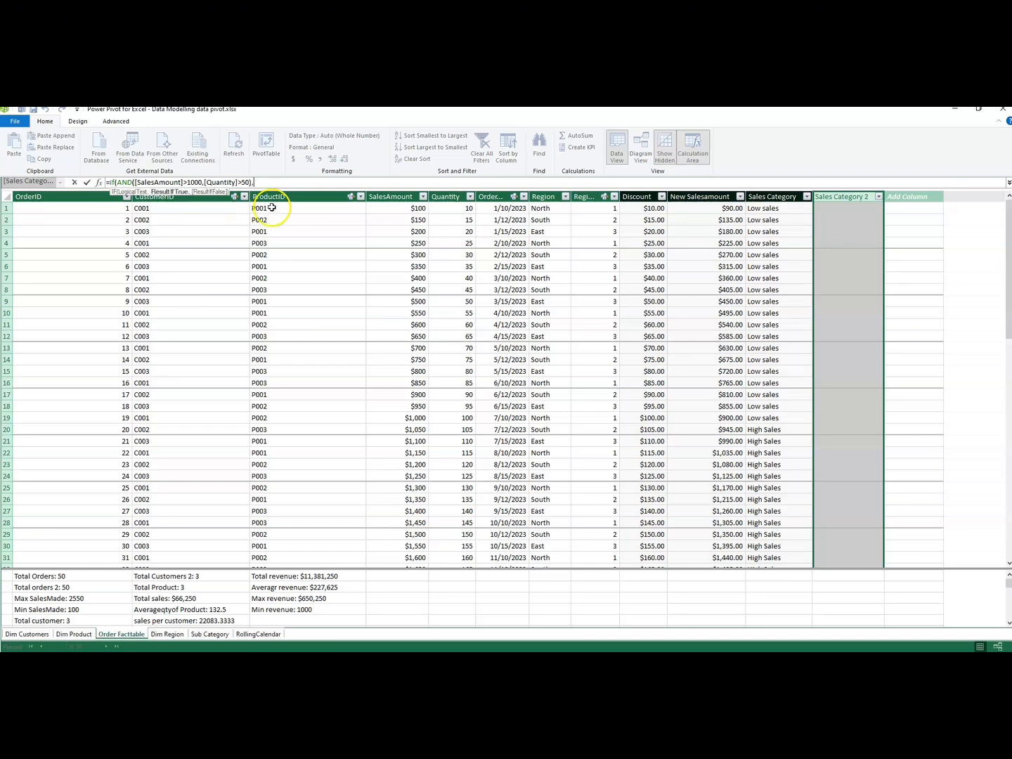
{"action": "type", "text": ",\""}
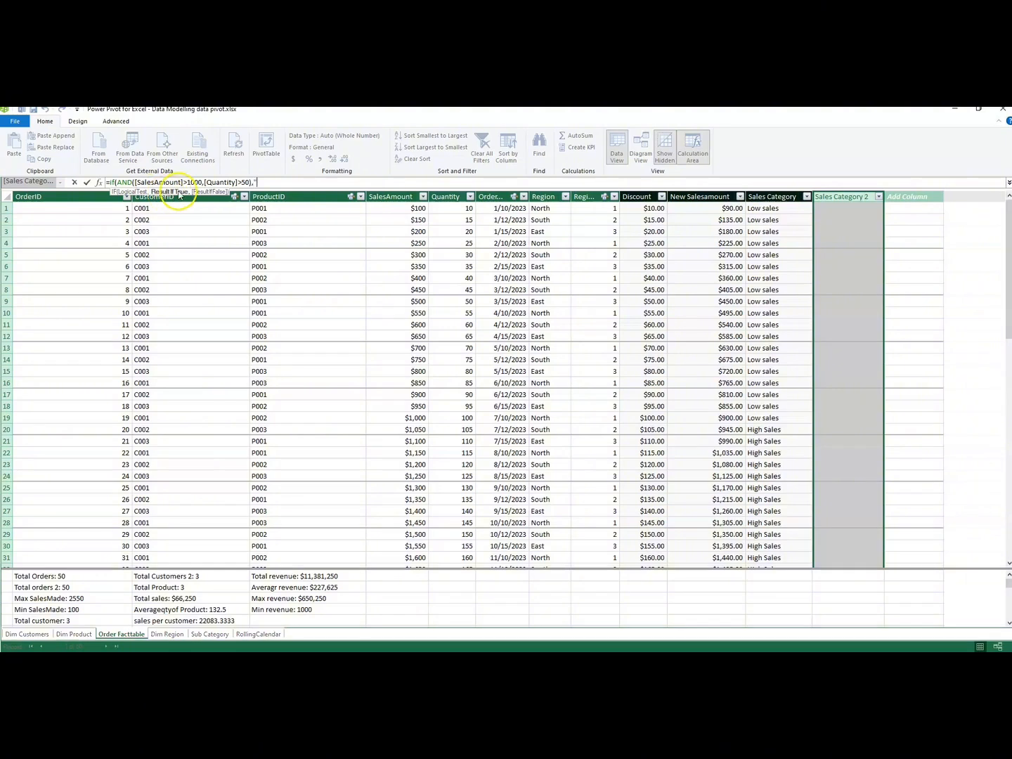
{"action": "type", "text": "High sales\",\"Low sales\""}
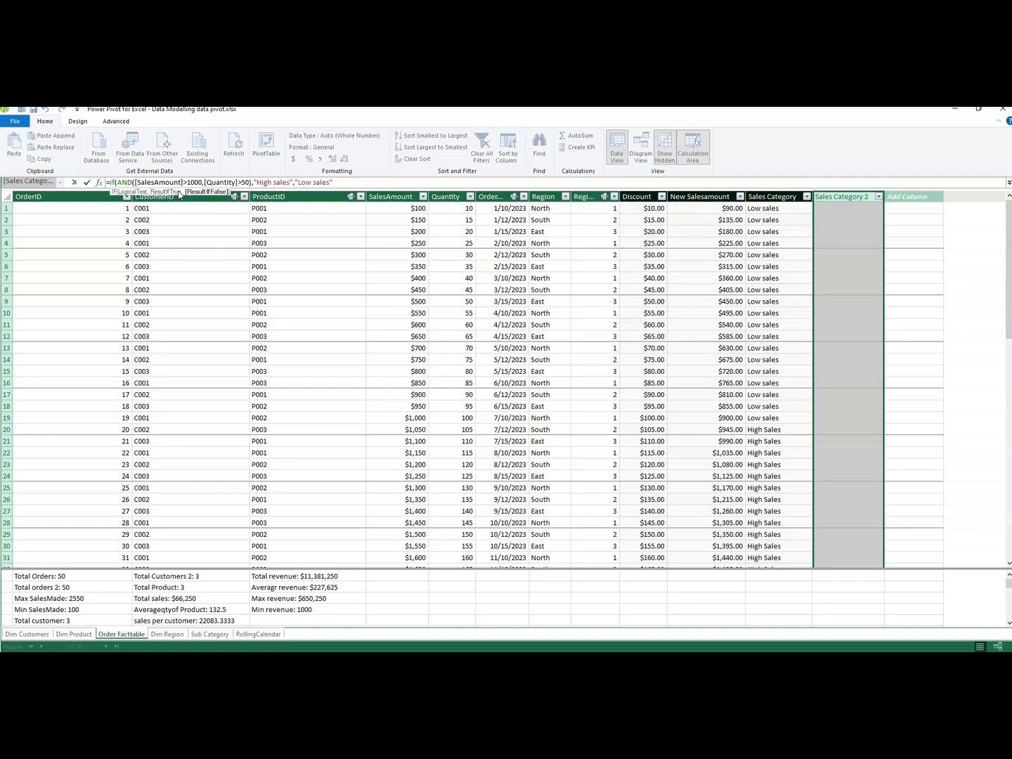
Finish the Sales Category 2 formula with "High sales" as the true result and "Low sales" as the false result, and commit it.
{"action": "type", "text": ")"}
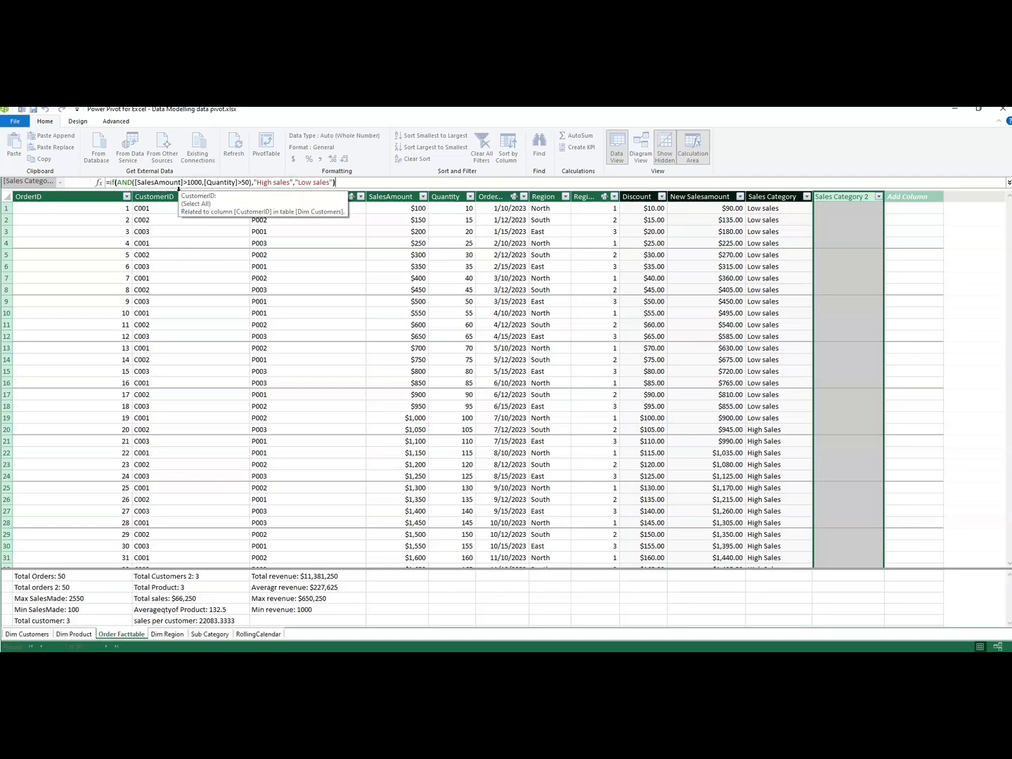
{"action": "key", "text": "Return"}
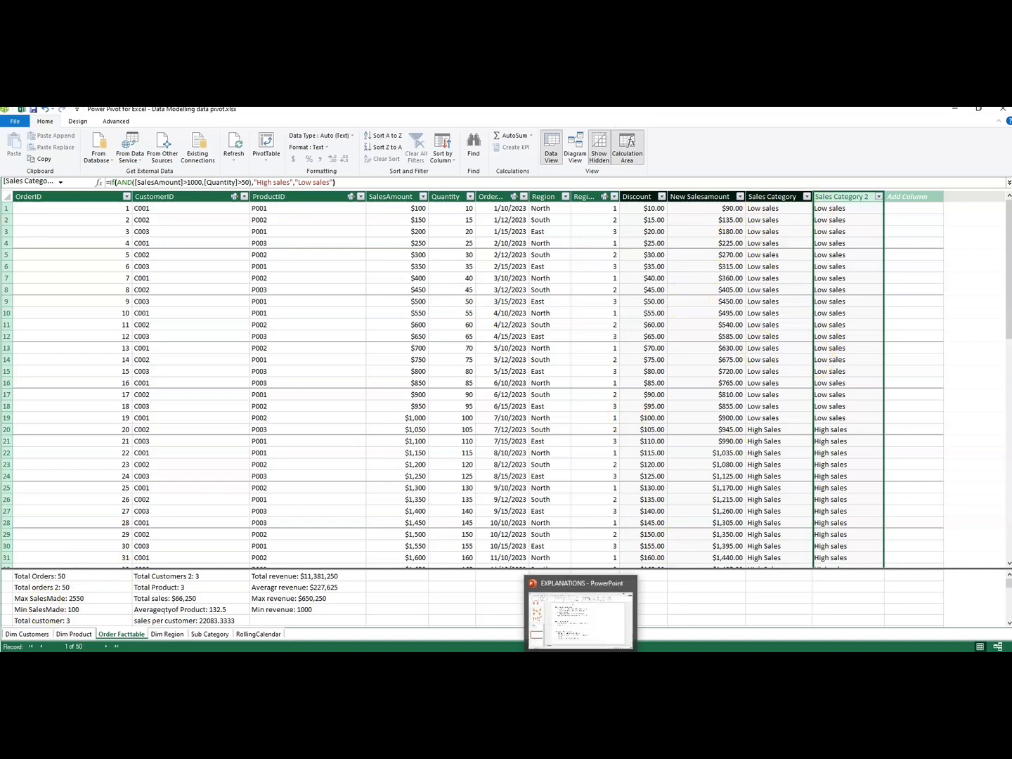
Read the second logical functions question in the EXPLANATIONS presentation in PowerPoint and return to Power Pivot.
{"action": "left_click", "coordinate": [578, 632]}
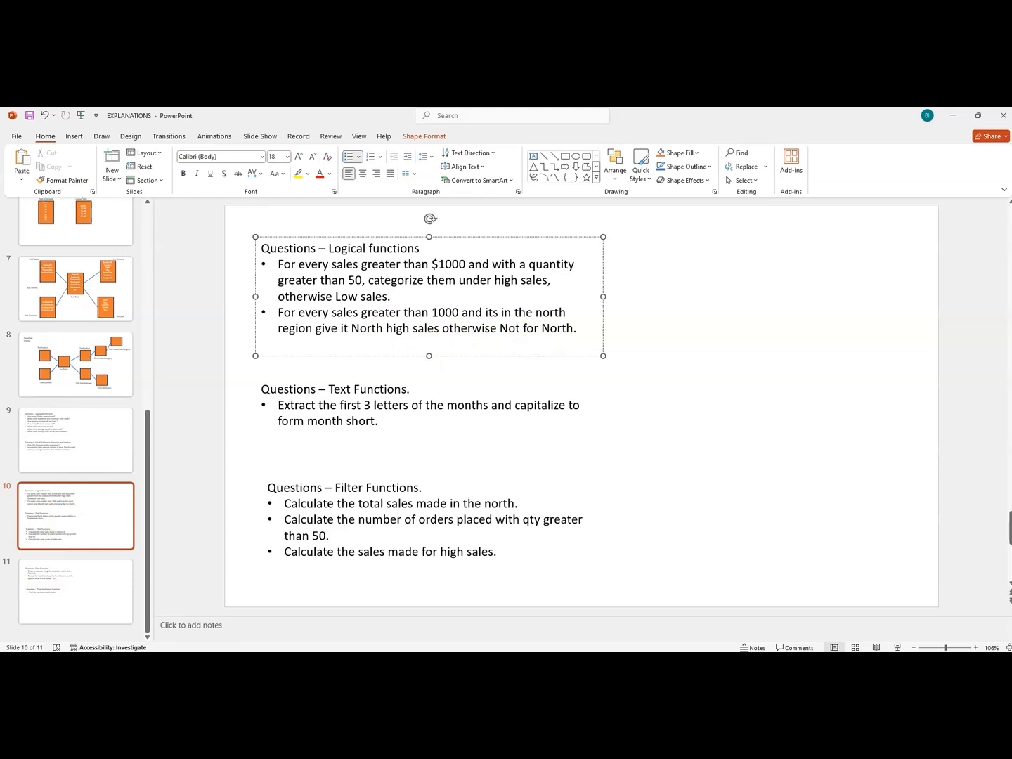
{"action": "mouse_move", "coordinate": [554, 661]}
{"action": "mouse_move", "coordinate": [425, 662]}
{"action": "left_click", "coordinate": [451, 634]}
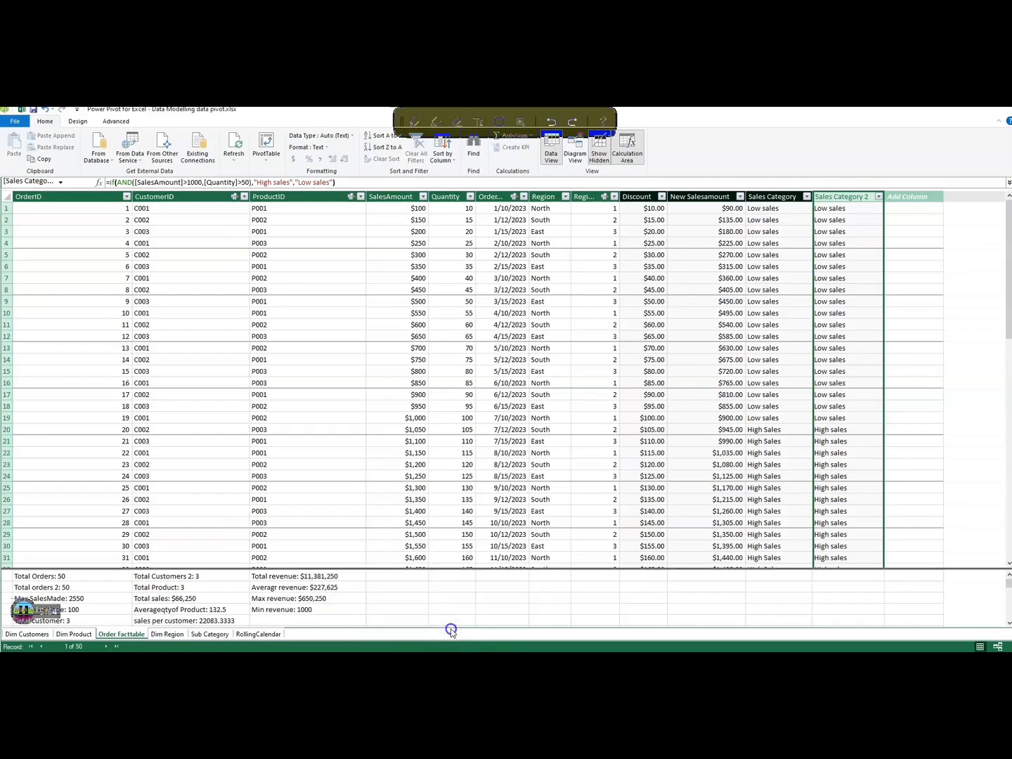
Add a new column named North/Not North to the Order Facttable.
{"action": "left_click", "coordinate": [907, 197]}
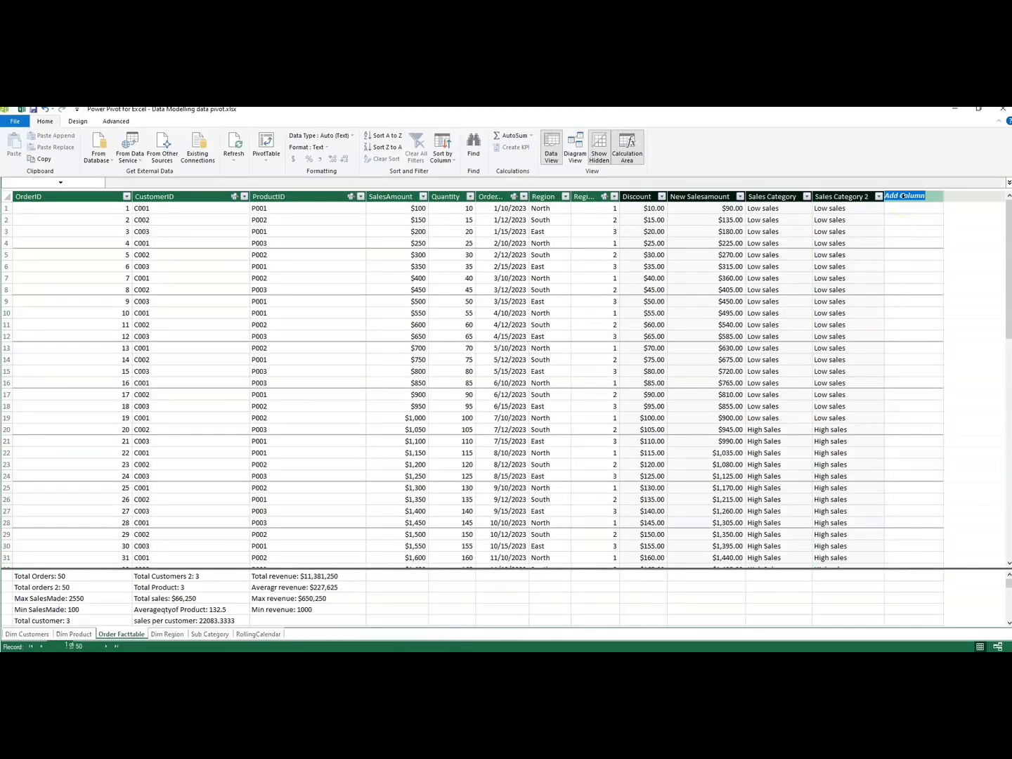
{"action": "double_click", "coordinate": [913, 198]}
{"action": "key", "text": "BackSpace"}
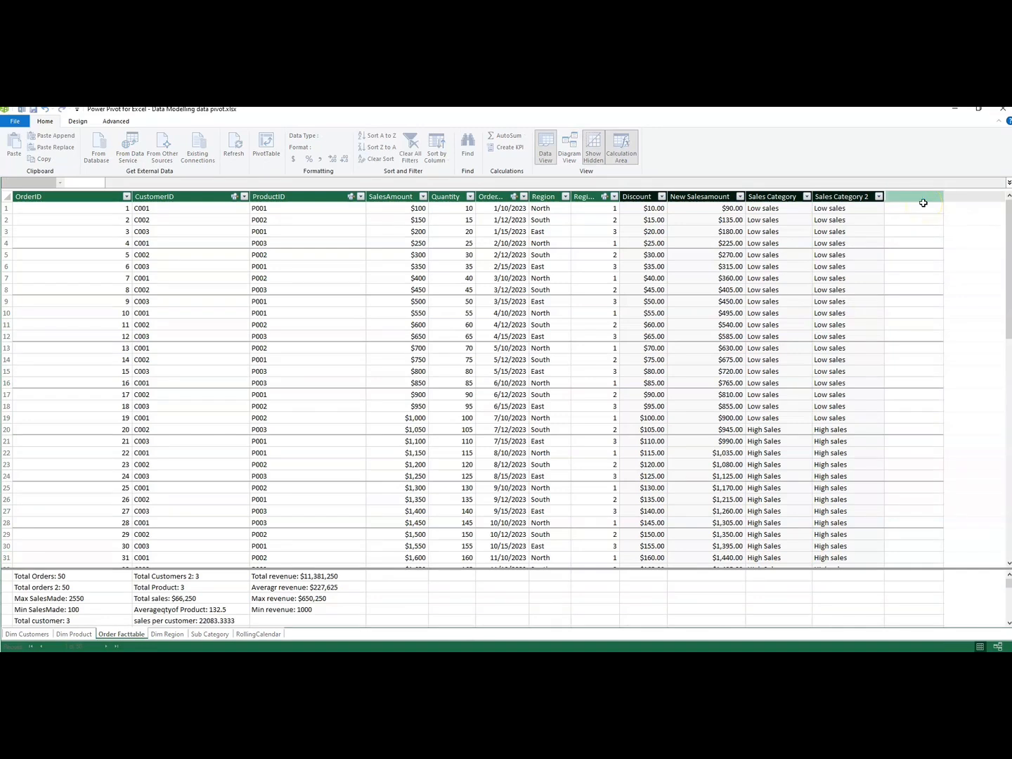
{"action": "type", "text": "North/Not North"}
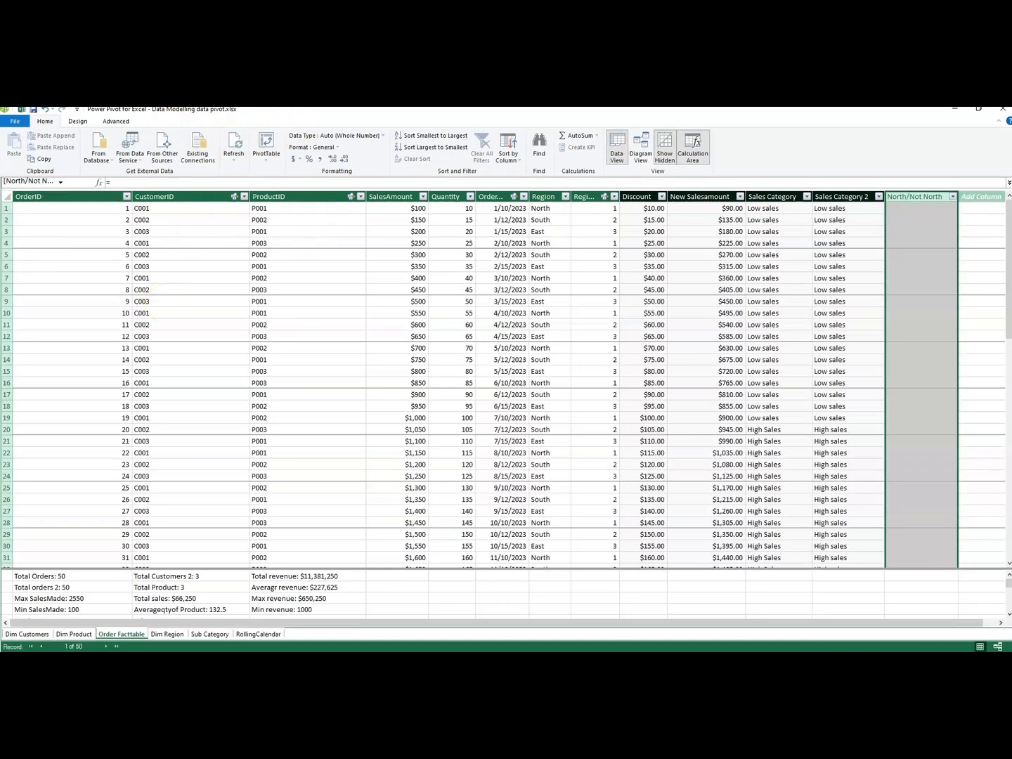
Start the North/Not North formula as an IF whose first condition is [SalesAmount]>1000.
{"action": "type", "text": "If"}
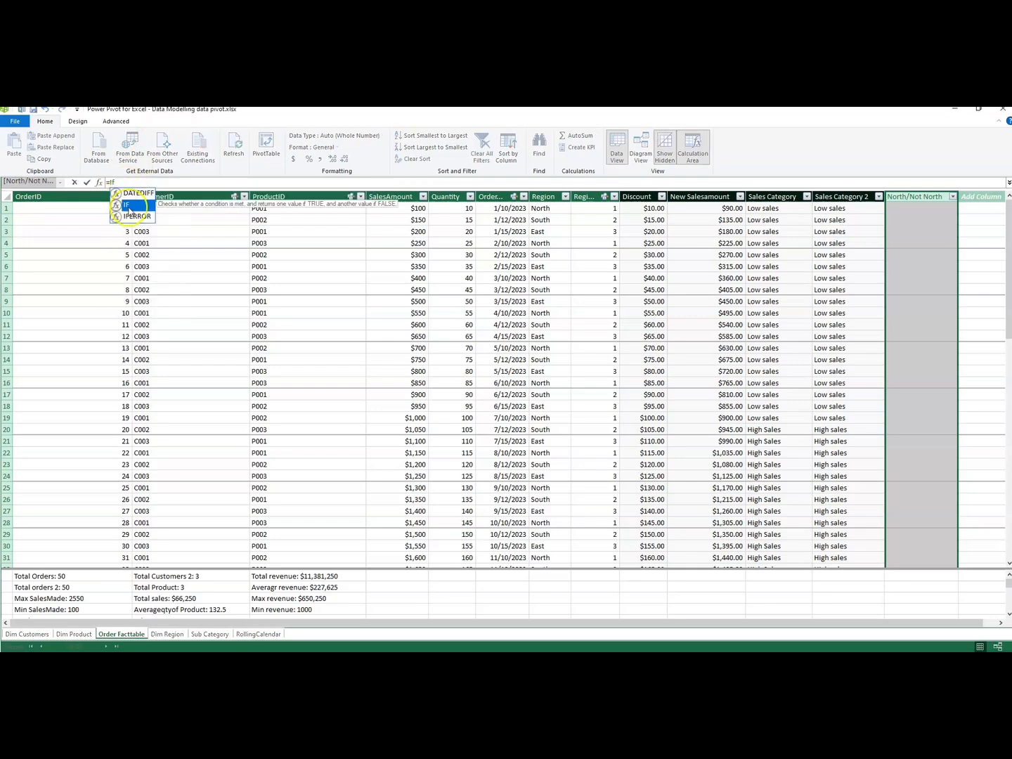
{"action": "double_click", "coordinate": [130, 194]}
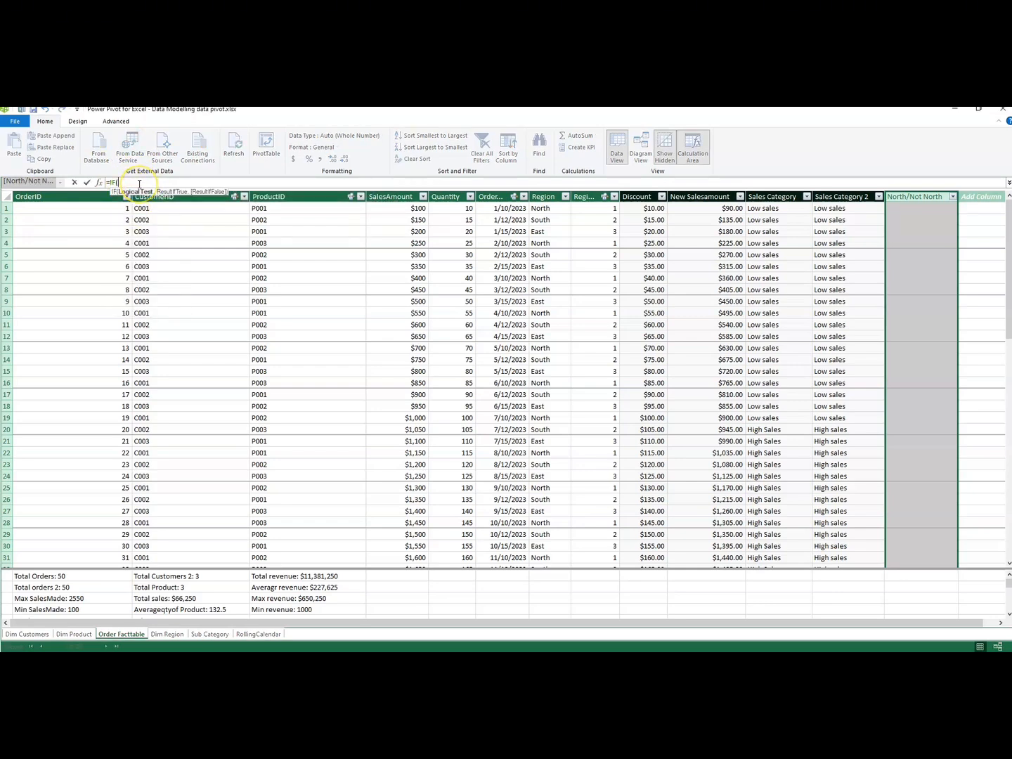
{"action": "type", "text": "sales"}
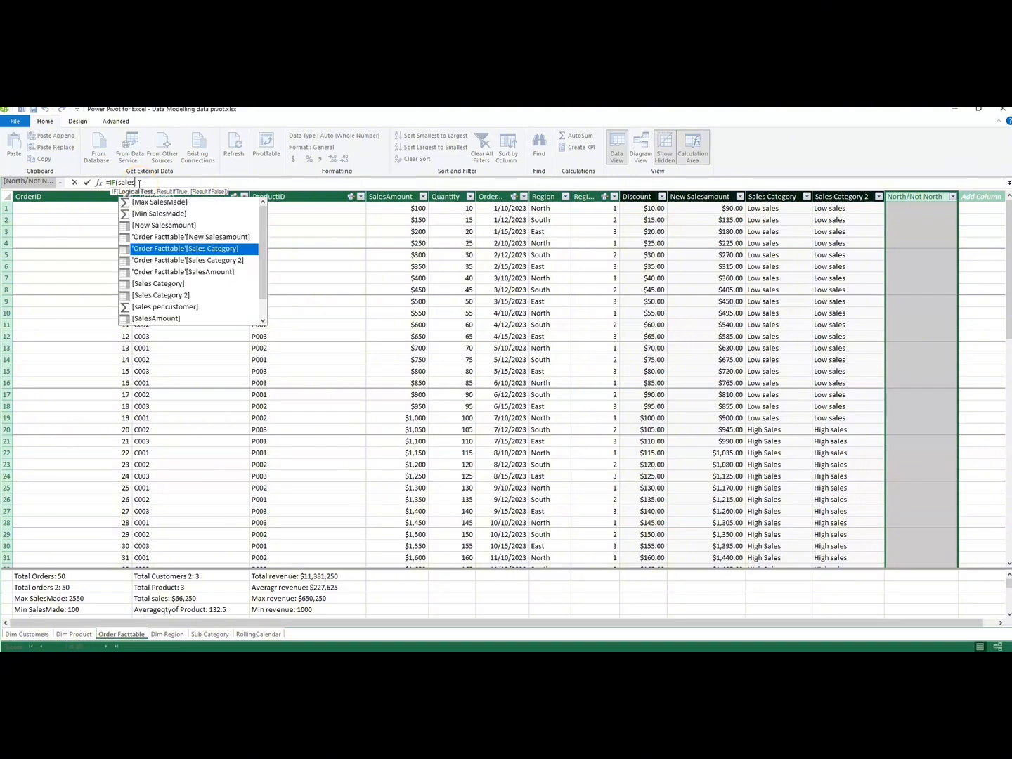
{"action": "left_click", "coordinate": [160, 320]}
{"action": "double_click", "coordinate": [161, 319]}
{"action": "type", "text": ">"}
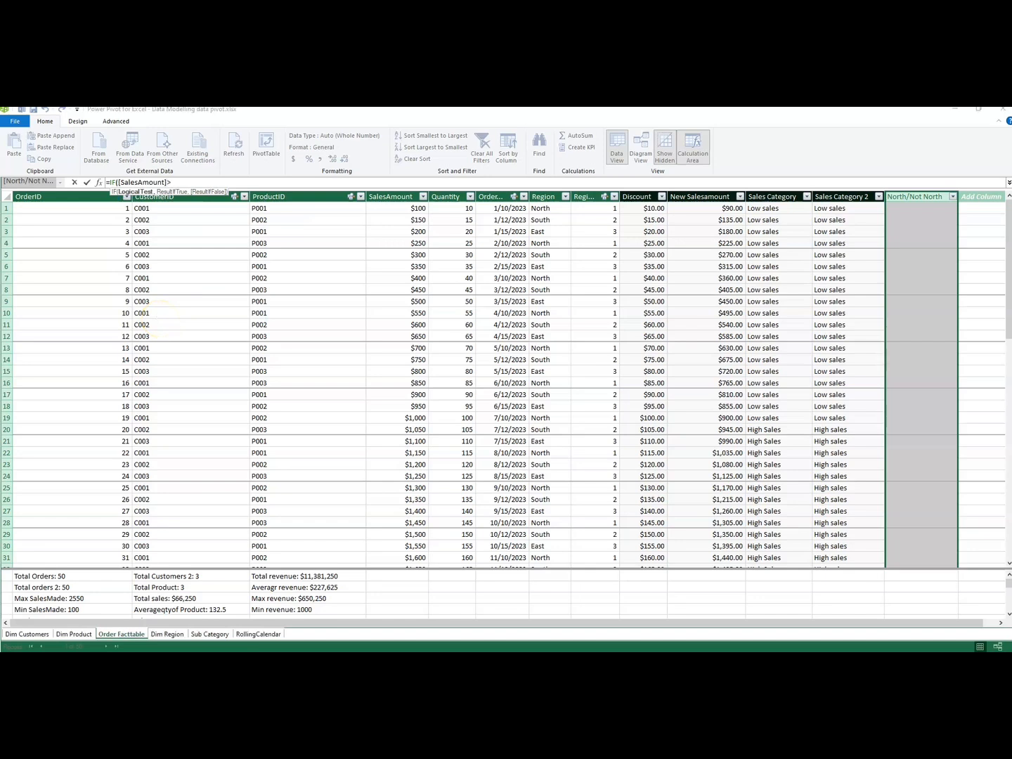
{"action": "type", "text": "1000"}
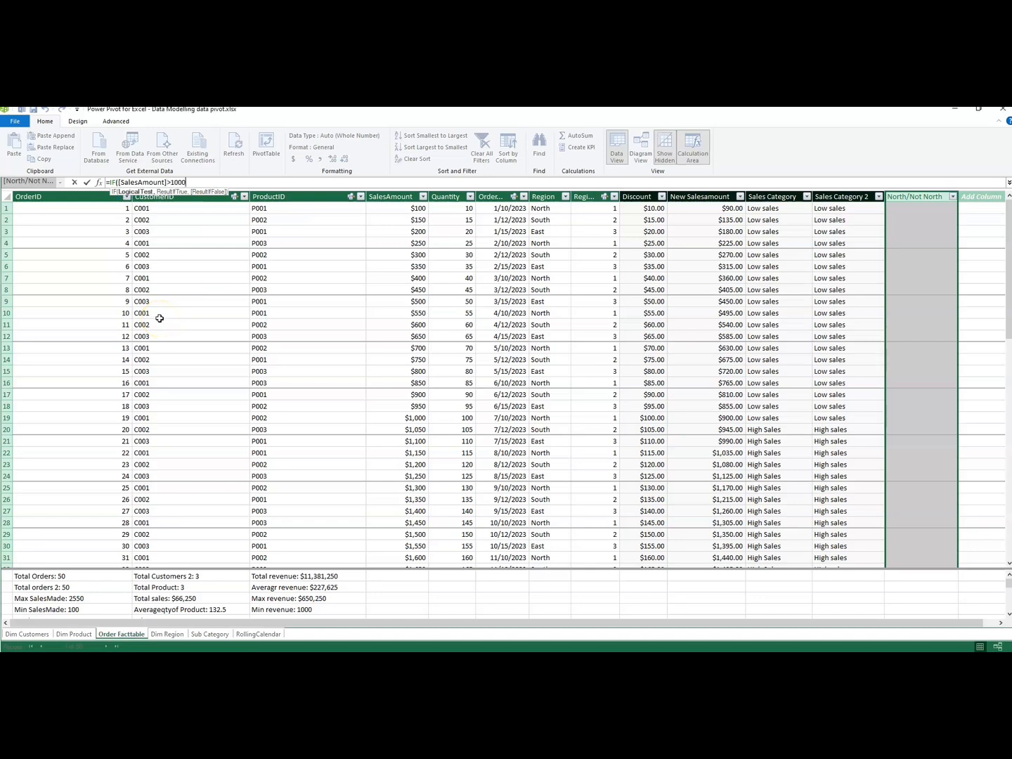
{"action": "type", "text": ","}
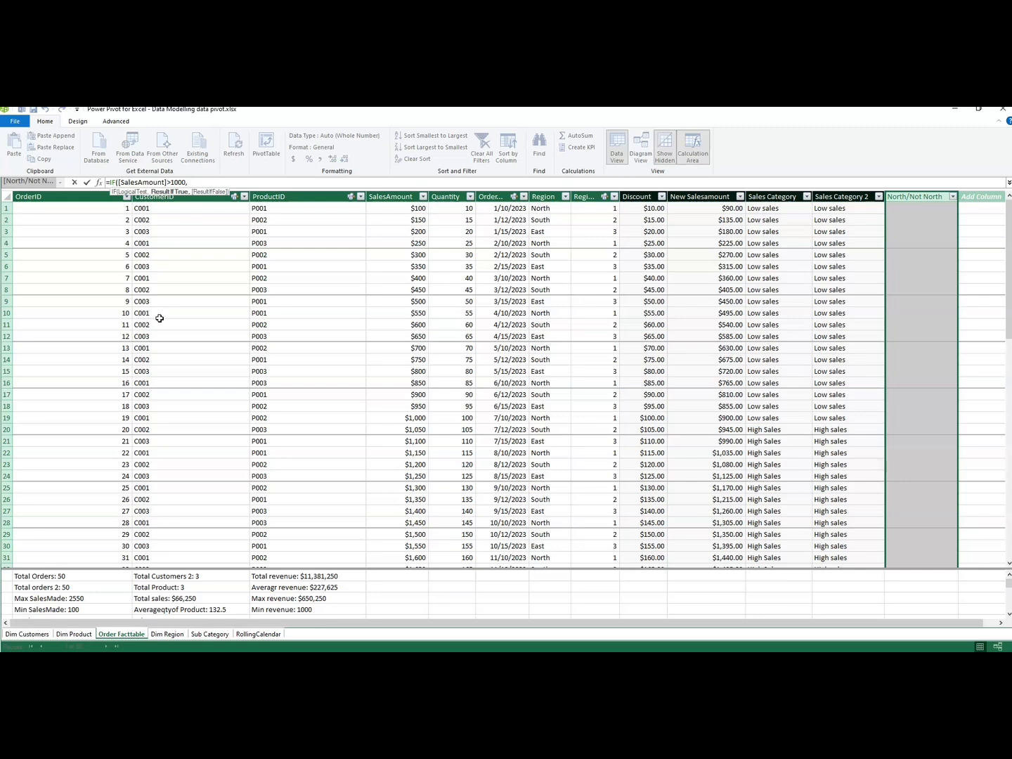
{"action": "key", "text": "BackSpace"}
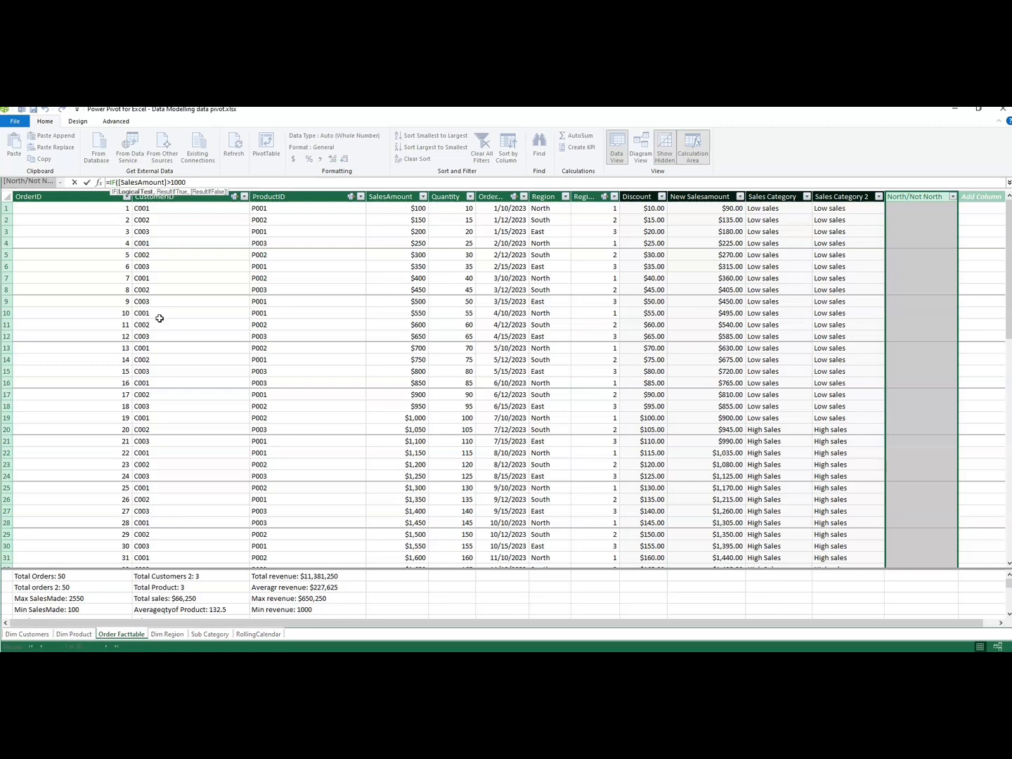
Add [Region]="North" as the second condition of the IF test, joined with the && operator.
{"action": "type", "text": "&&"}
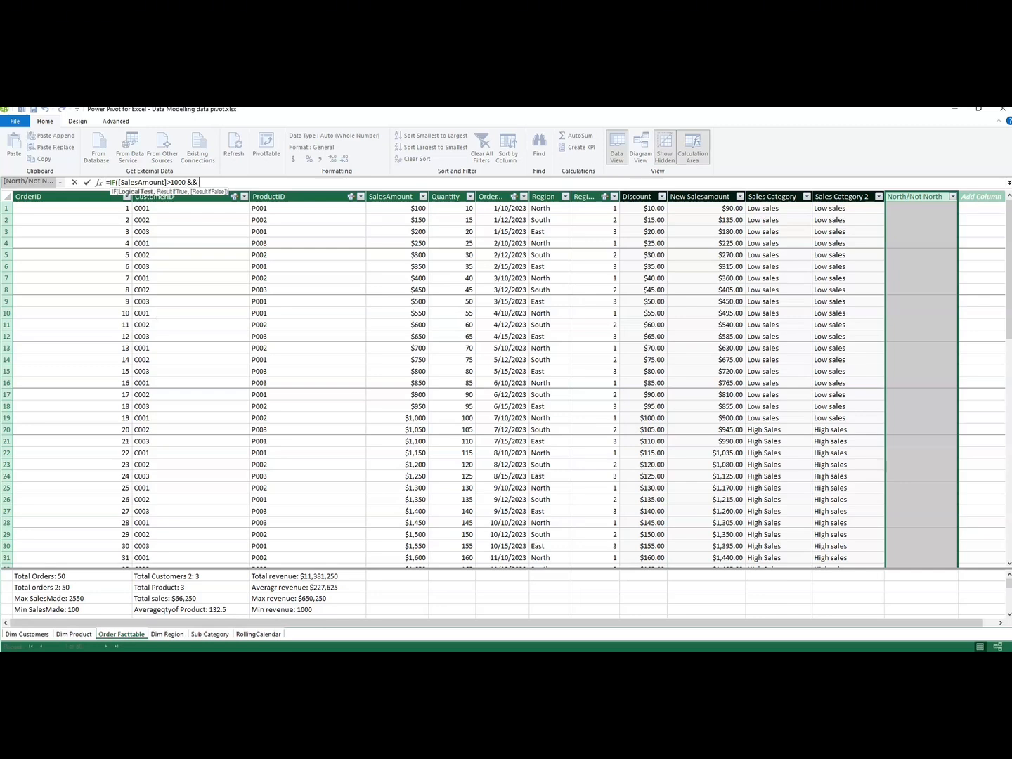
{"action": "type", "text": " Reg"}
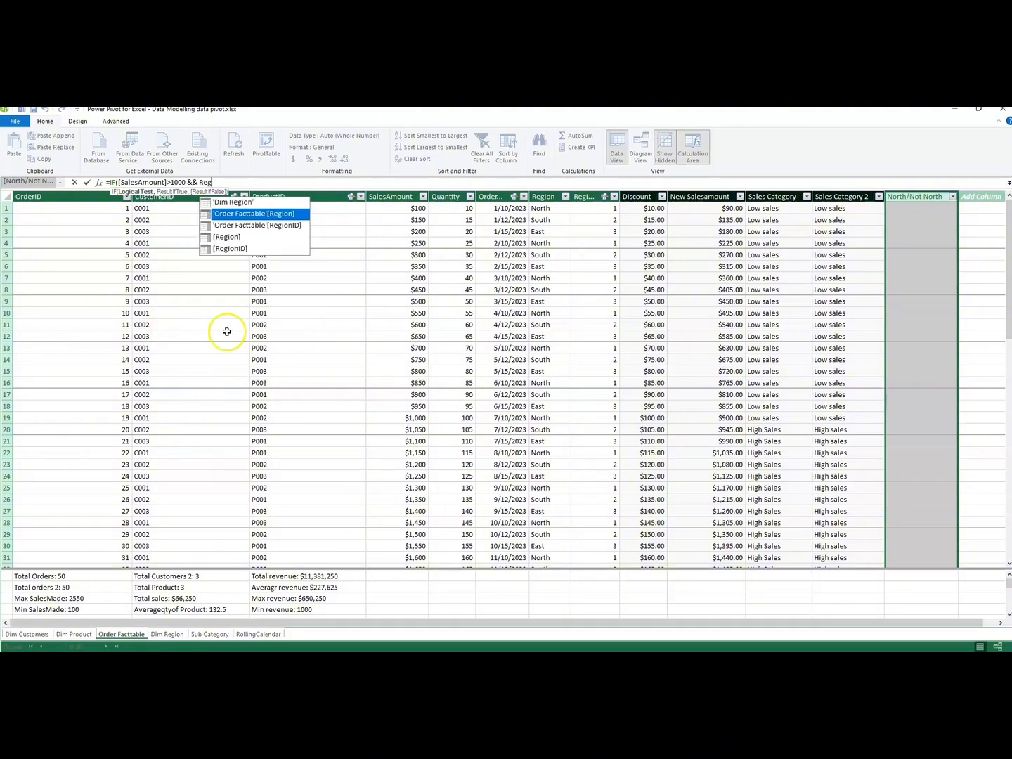
{"action": "double_click", "coordinate": [242, 237]}
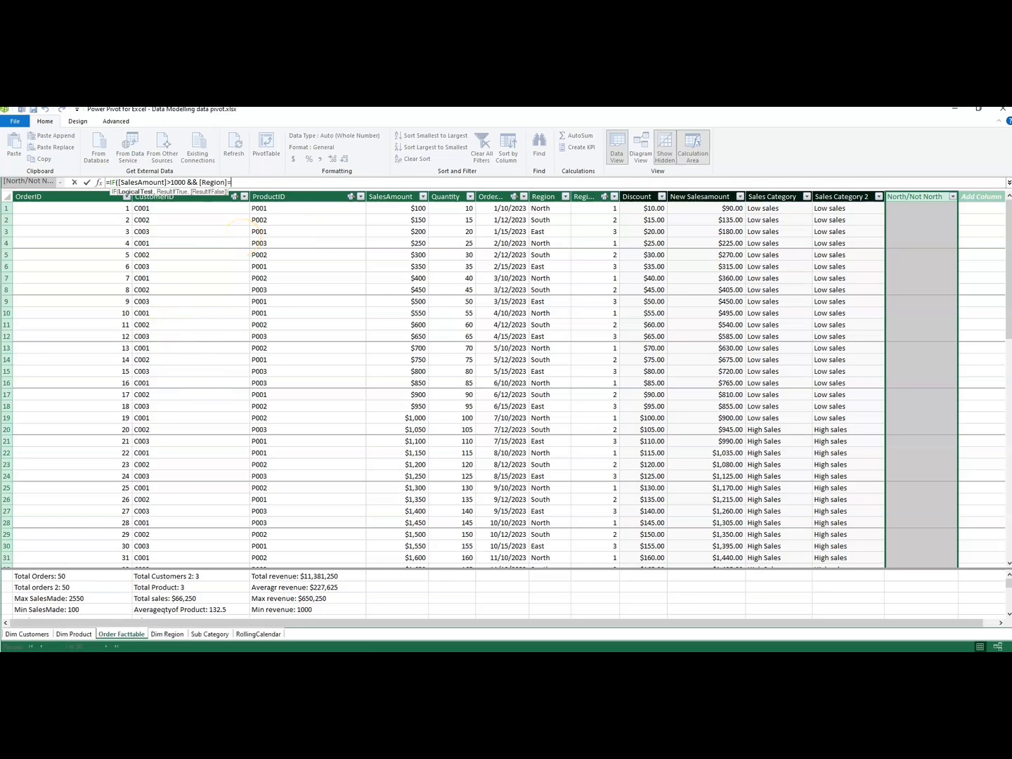
{"action": "type", "text": "=\""}
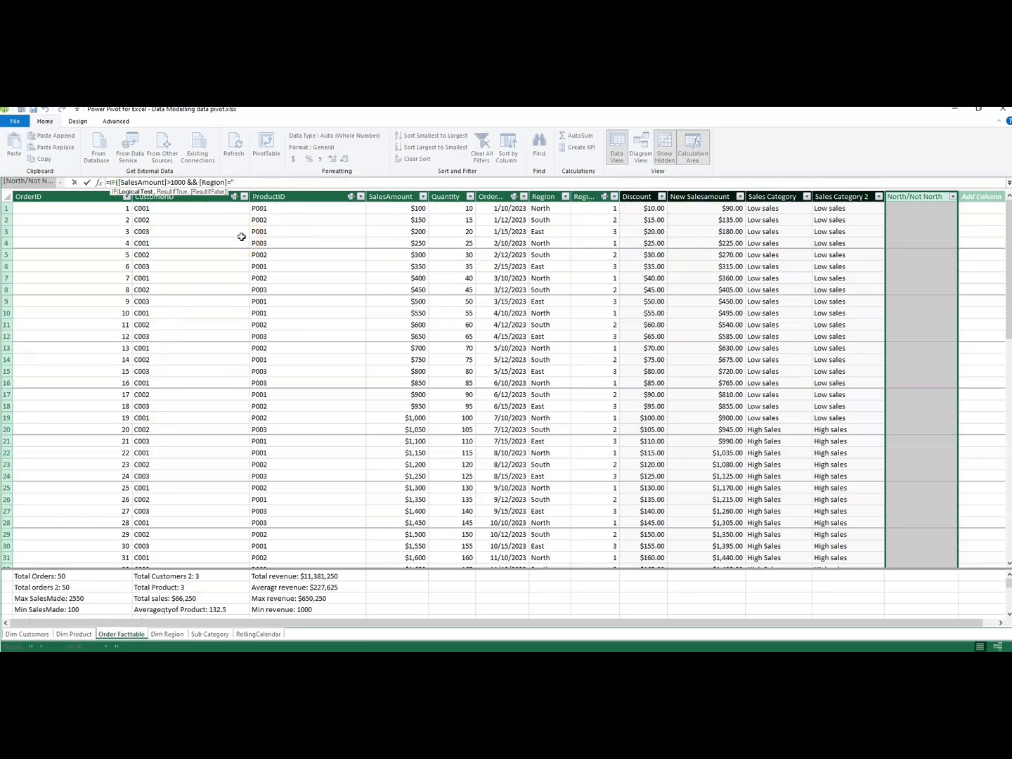
{"action": "type", "text": "North\","}
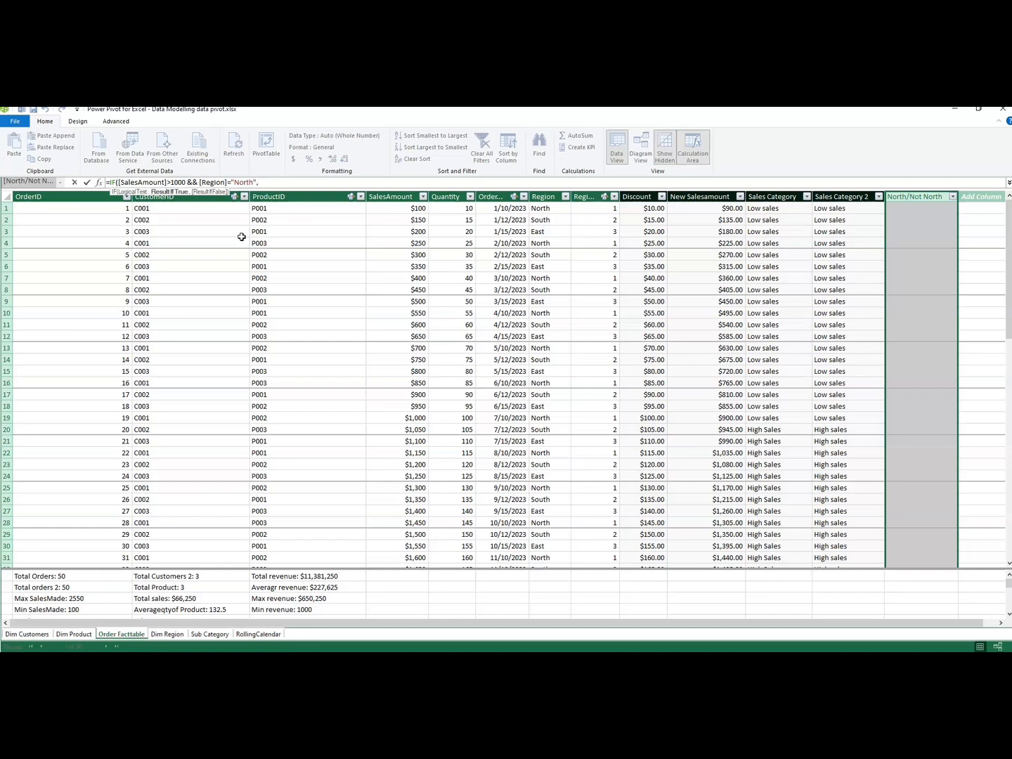
{"action": "type", "text": "\""}
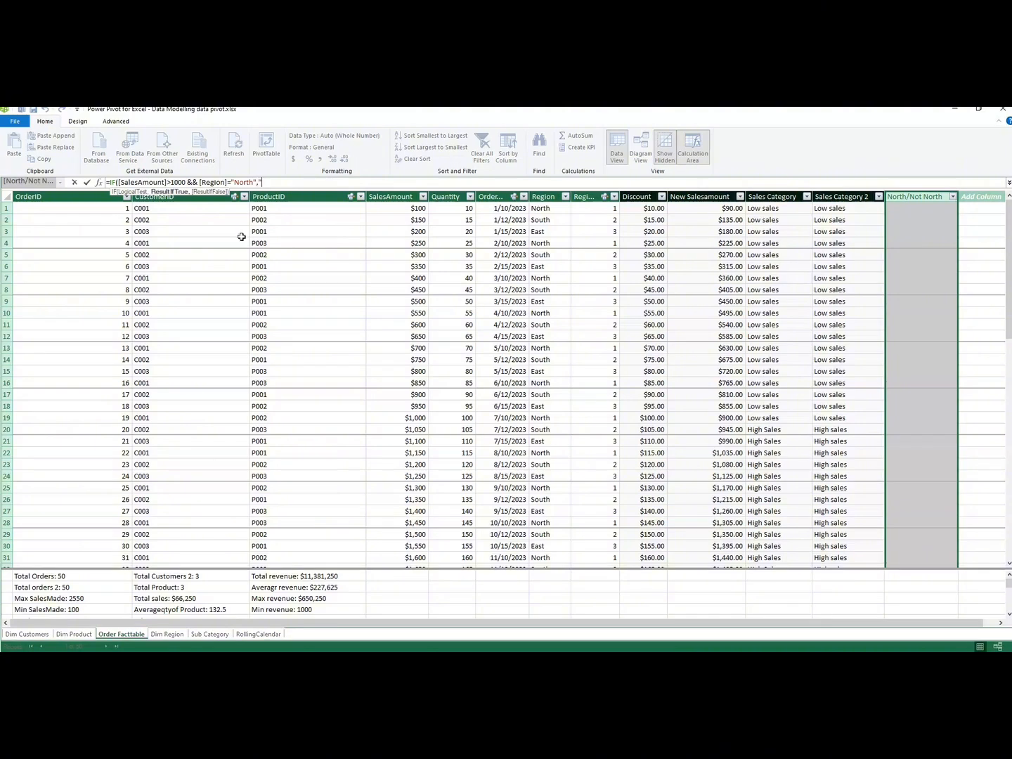
{"action": "type", "text": "North High S"}
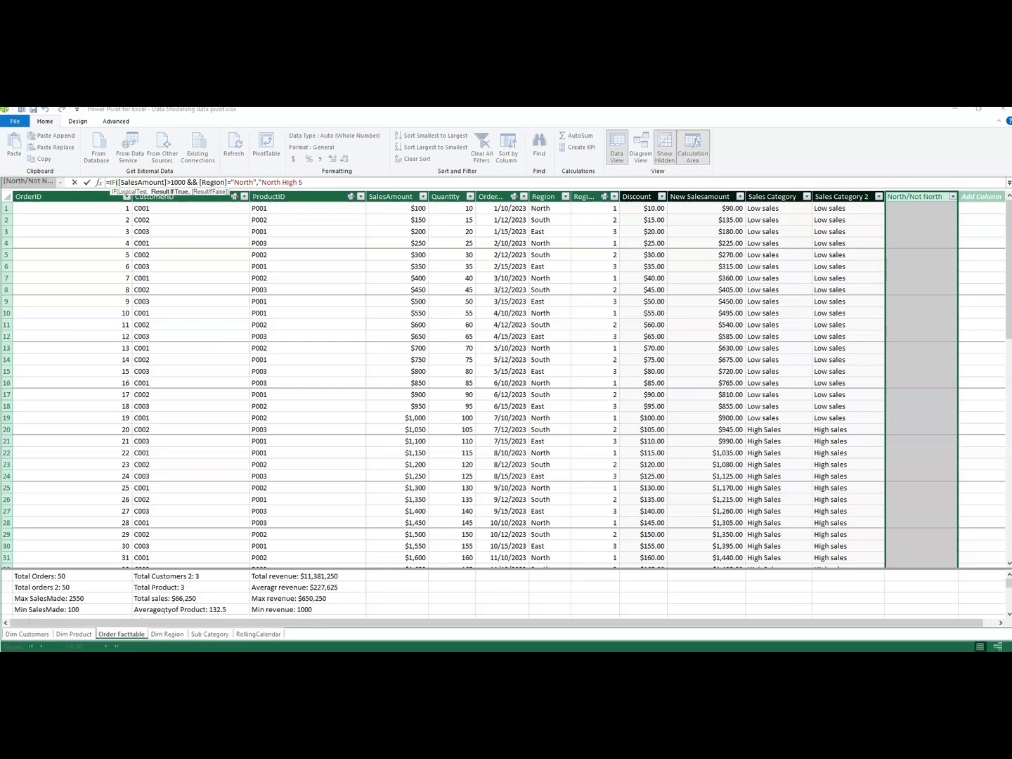
{"action": "type", "text": "al es\""}
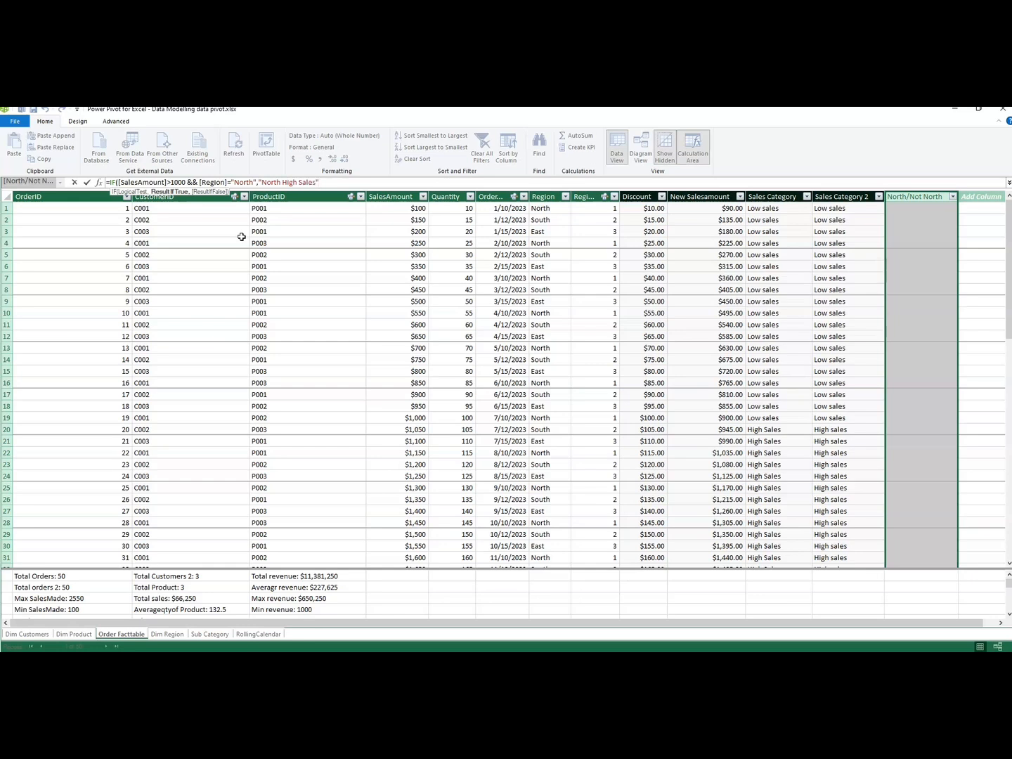
{"action": "type", "text": ",\"Not for north\")"}
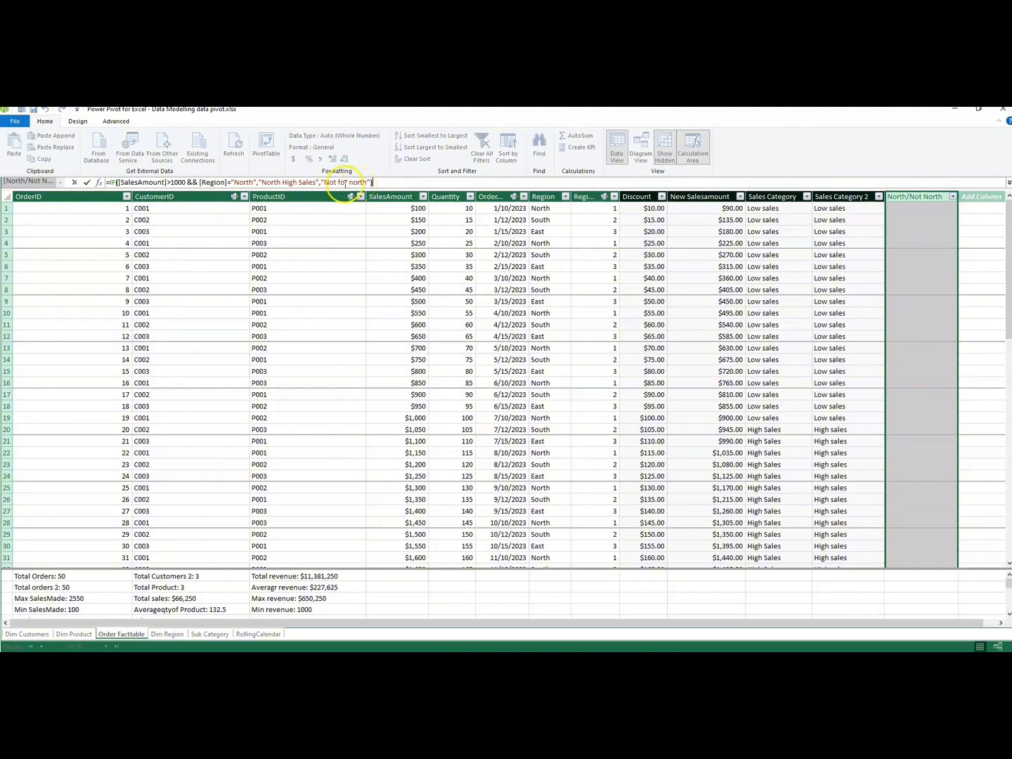
Set the IF results to "North High Sales" when true and "Not for north" when false, and commit the formula.
{"action": "key", "text": "Return"}
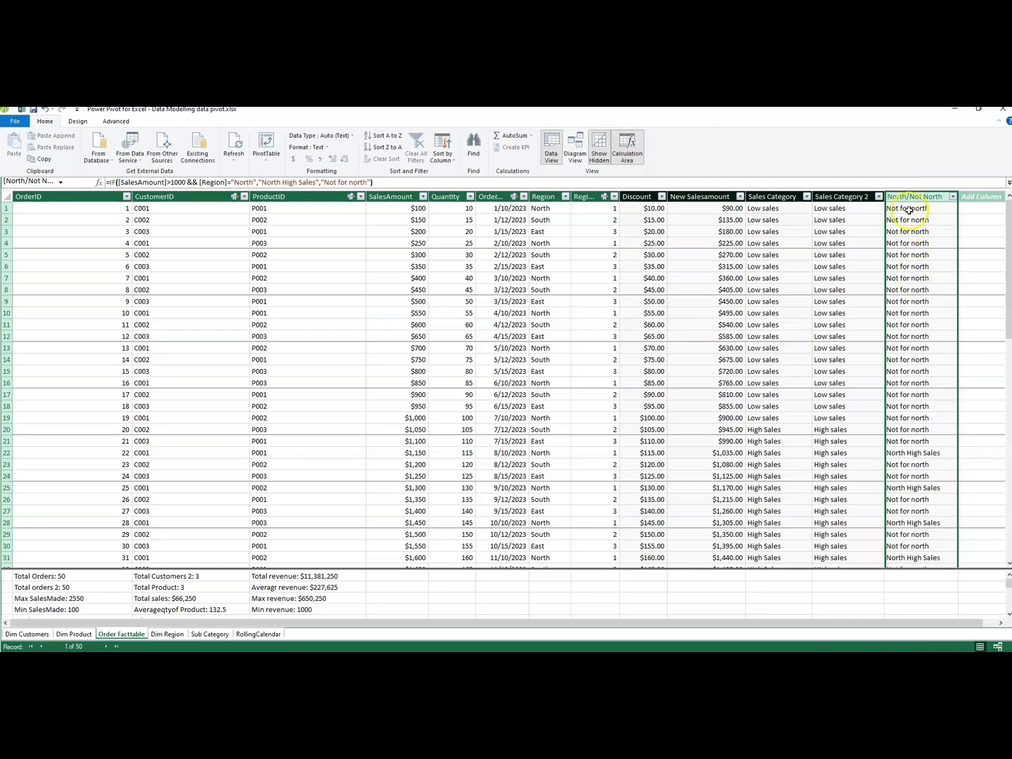
Copy the North/Not North formula into a new column named Not for north.
{"action": "left_click_drag", "start_coordinate": [902, 208], "coordinate": [898, 279]}
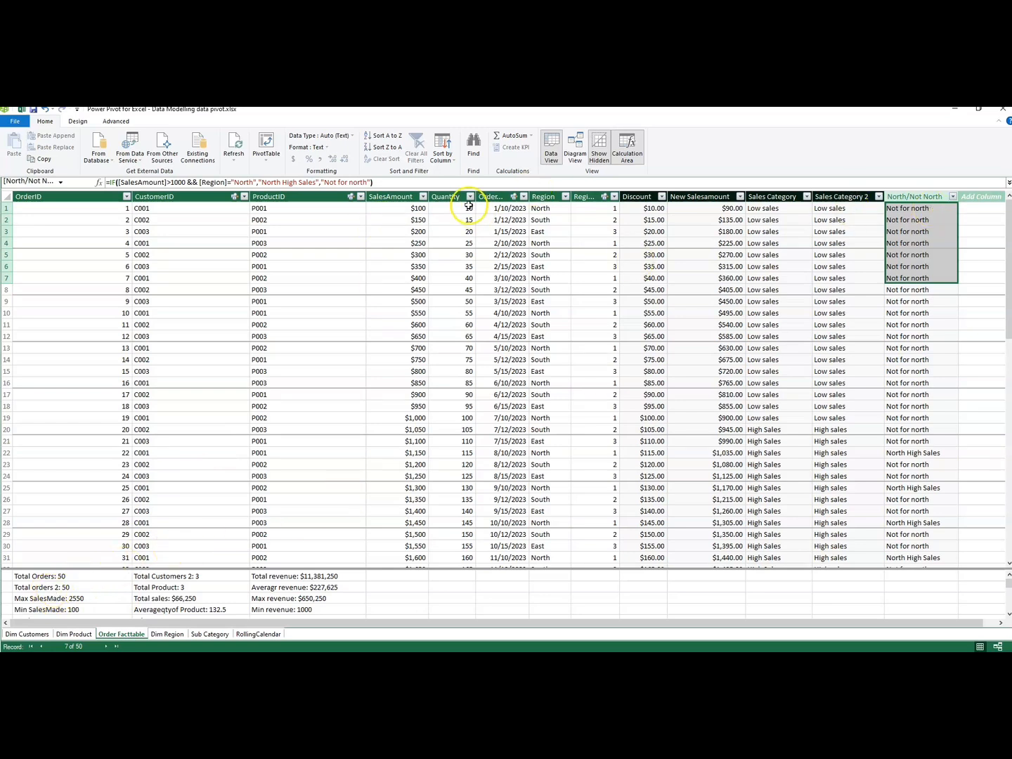
{"action": "left_click_drag", "start_coordinate": [377, 185], "coordinate": [106, 190]}
{"action": "key", "text": "ctrl+c"}
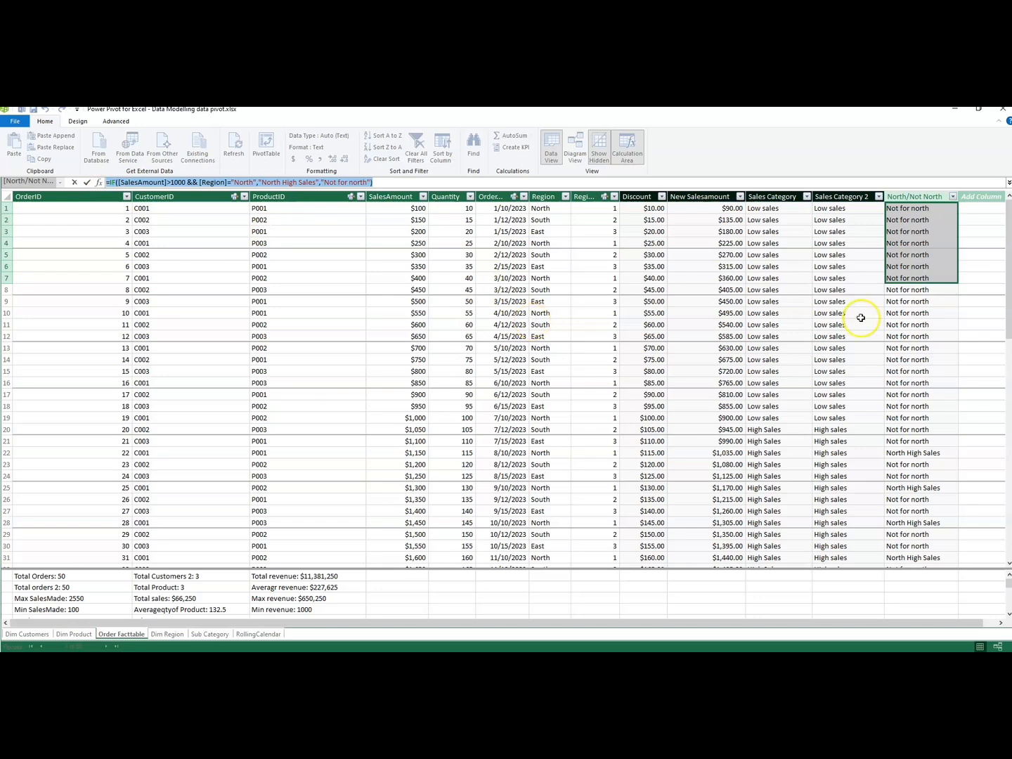
{"action": "double_click", "coordinate": [980, 199]}
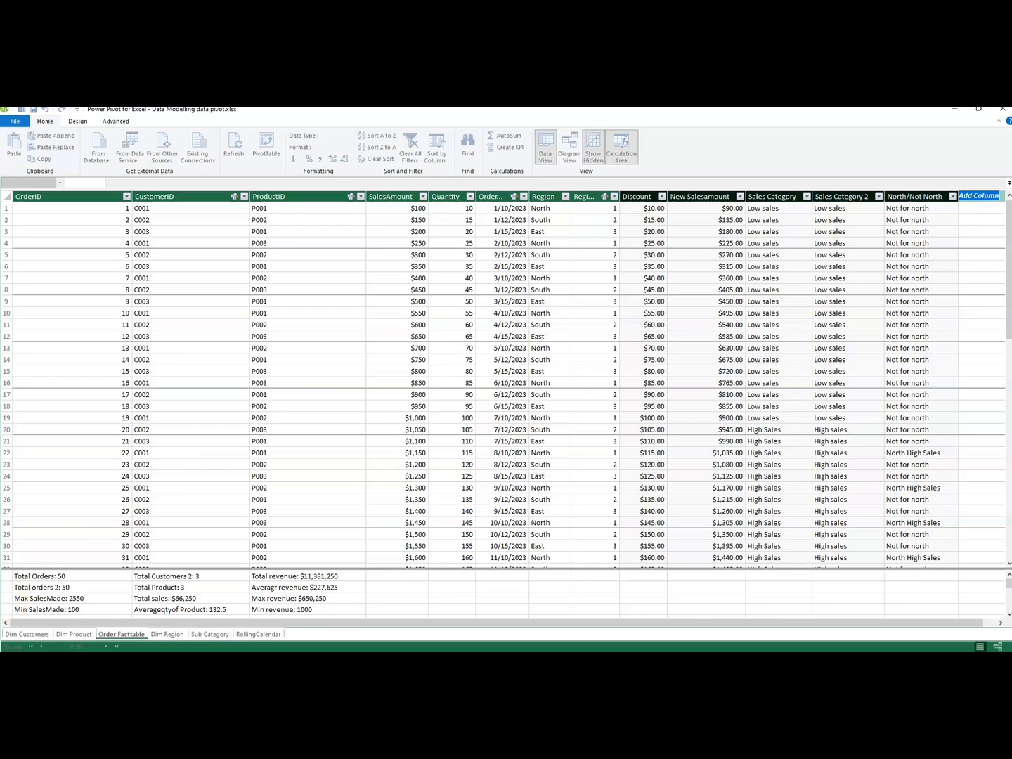
{"action": "key", "text": "BackSpace"}
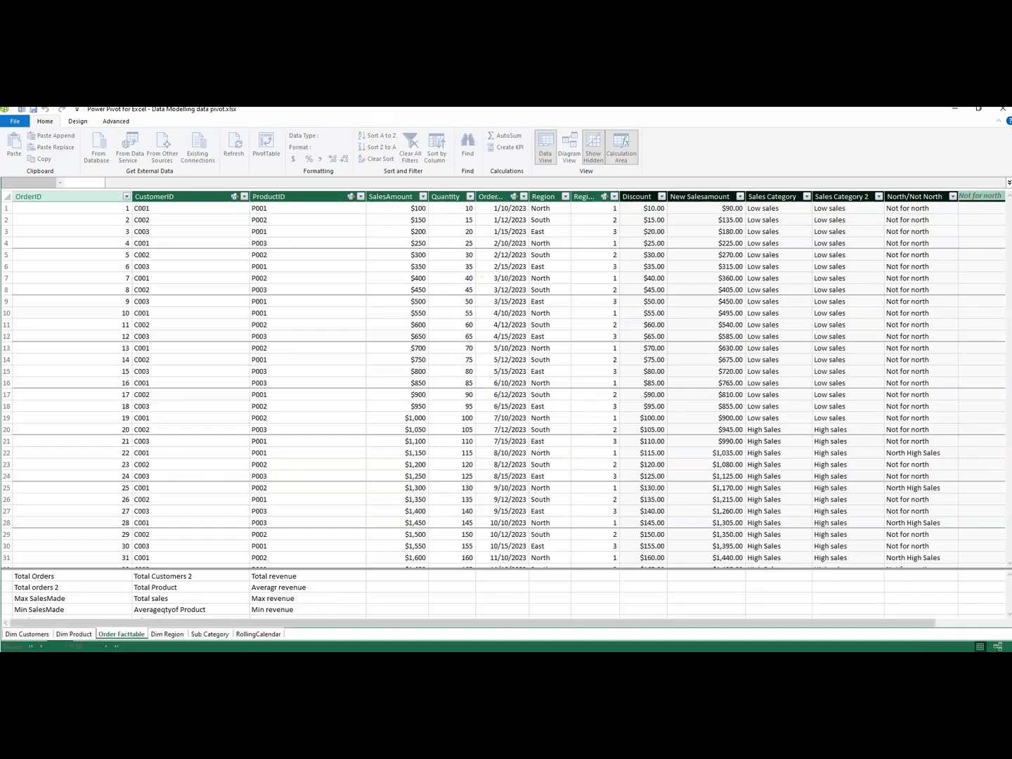
{"action": "left_click", "coordinate": [178, 183]}
{"action": "key", "text": "ctrl+v"}
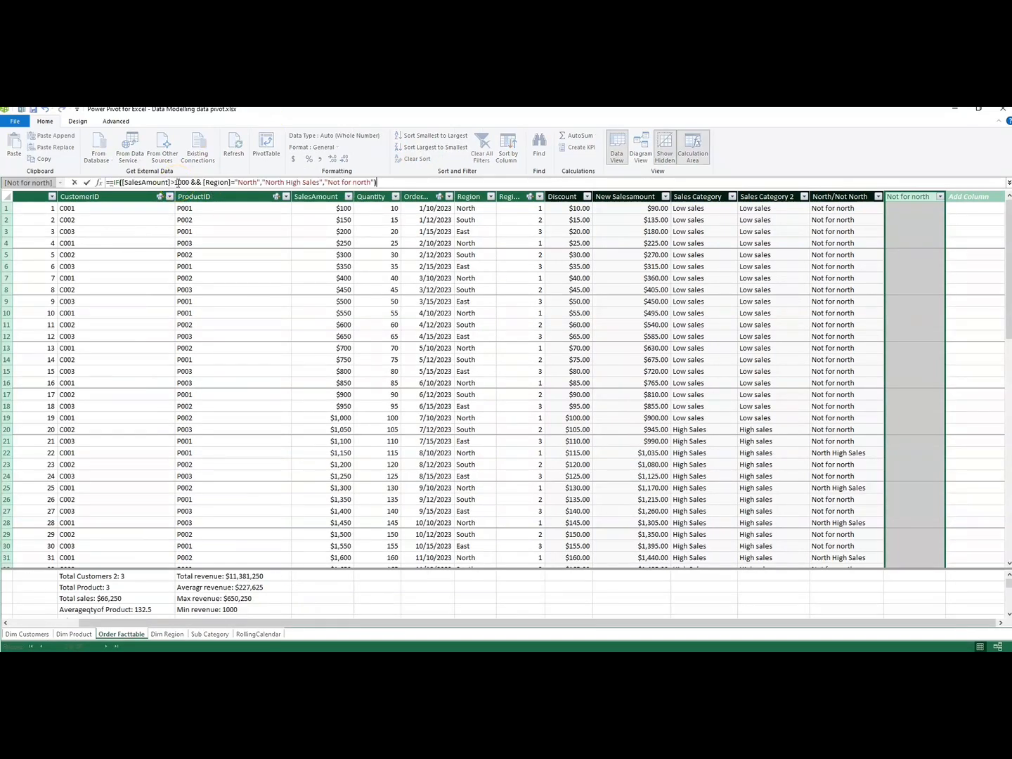
Change the region condition in the Not for north formula to [Region]<>"North".
{"action": "left_click", "coordinate": [236, 183]}
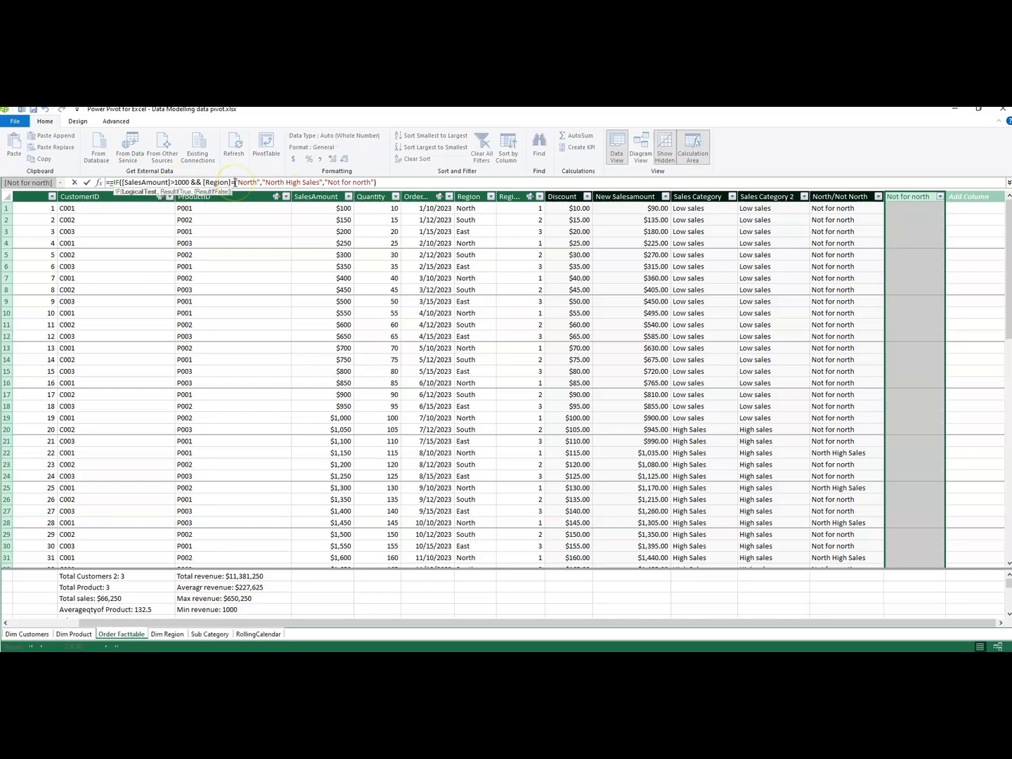
{"action": "key", "text": "Delete"}
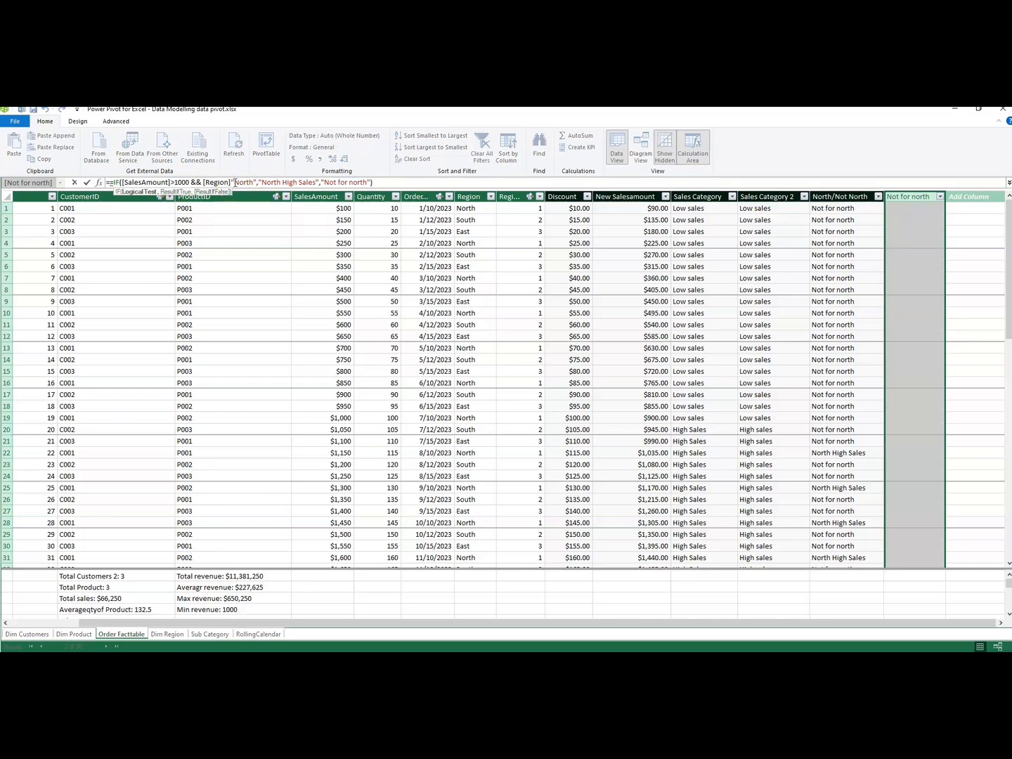
{"action": "type", "text": "<>"}
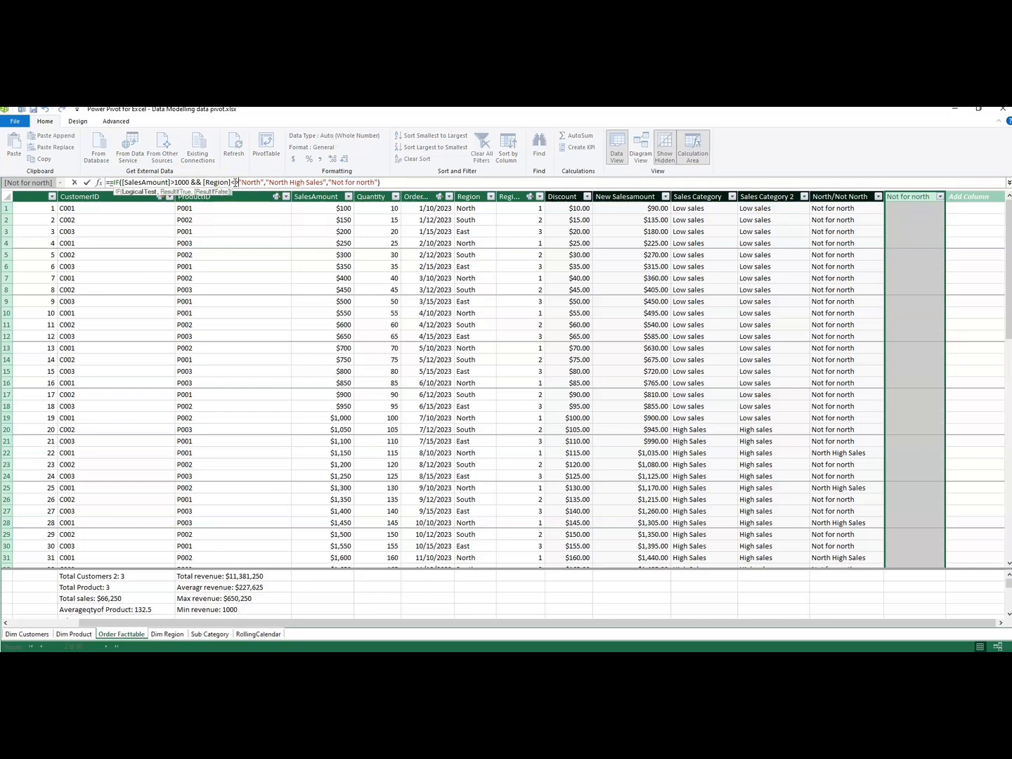
{"action": "left_click", "coordinate": [245, 185]}
{"action": "key", "text": "BackSpace"}
{"action": "key", "text": "BackSpace"}
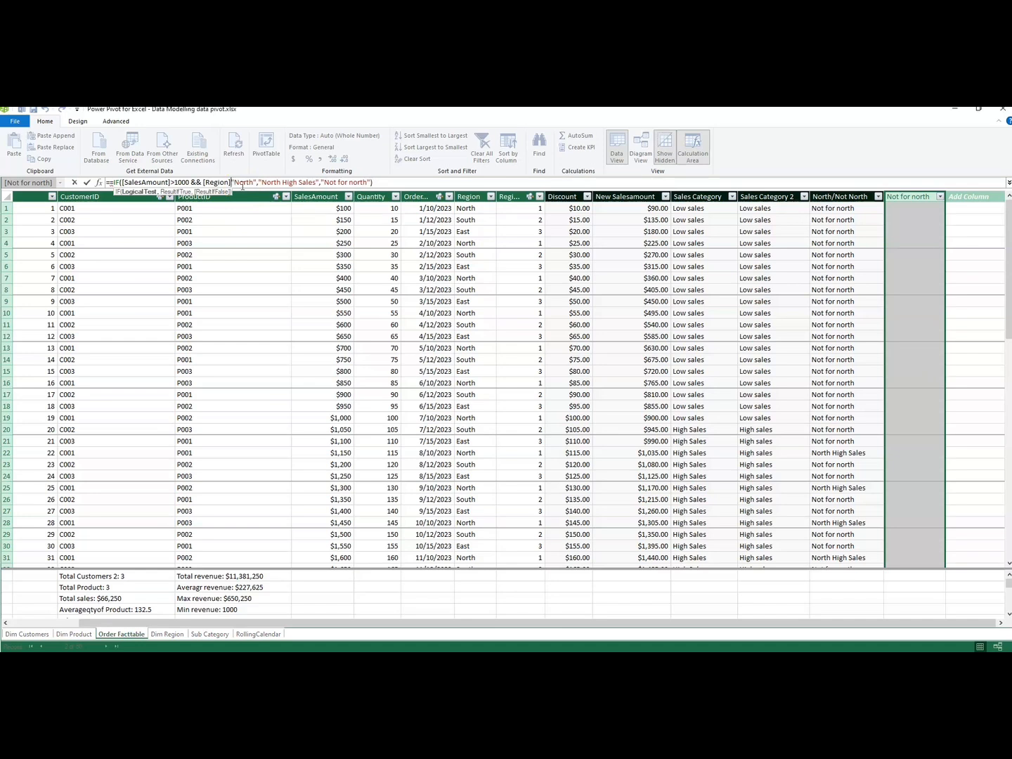
{"action": "type", "text": "="}
{"action": "key", "text": "BackSpace"}
{"action": "key", "text": "BackSpace"}
{"action": "type", "text": "="}
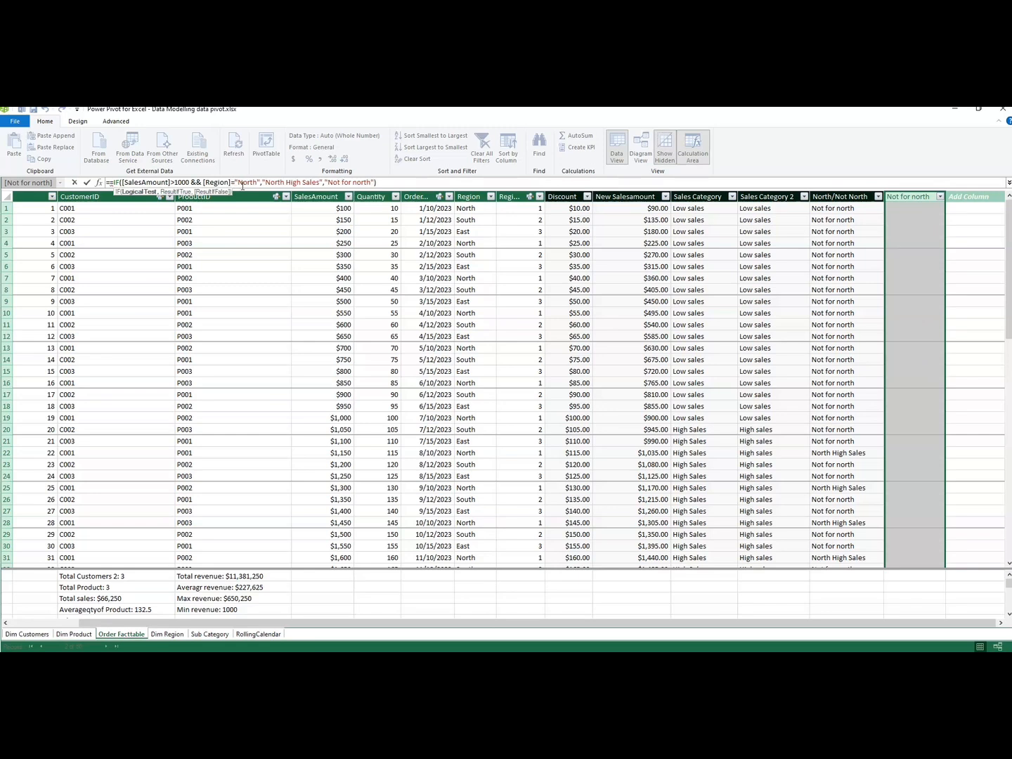
{"action": "type", "text": "!"}
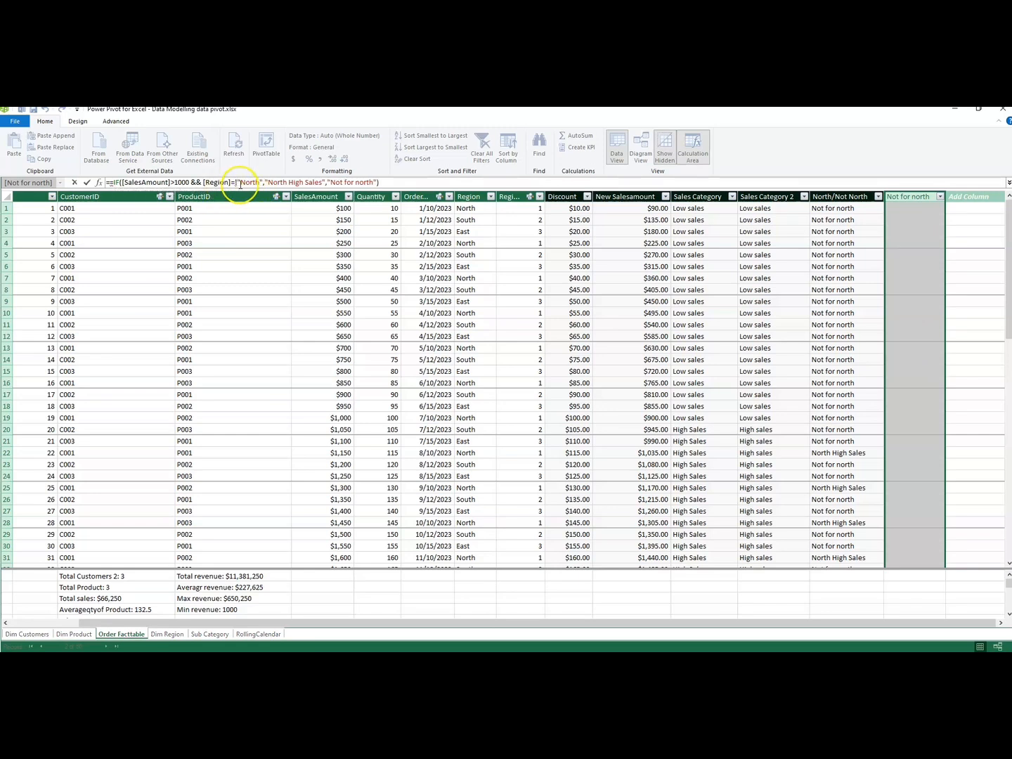
{"action": "key", "text": "BackSpace"}
{"action": "key", "text": "BackSpace"}
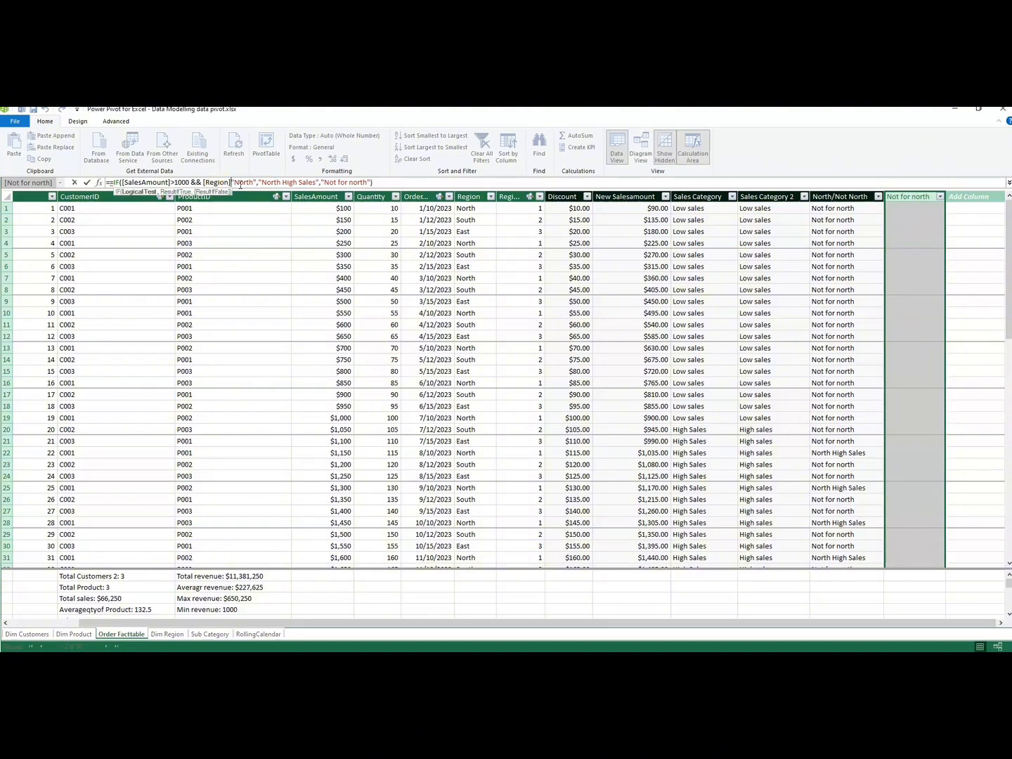
{"action": "type", "text": "<>"}
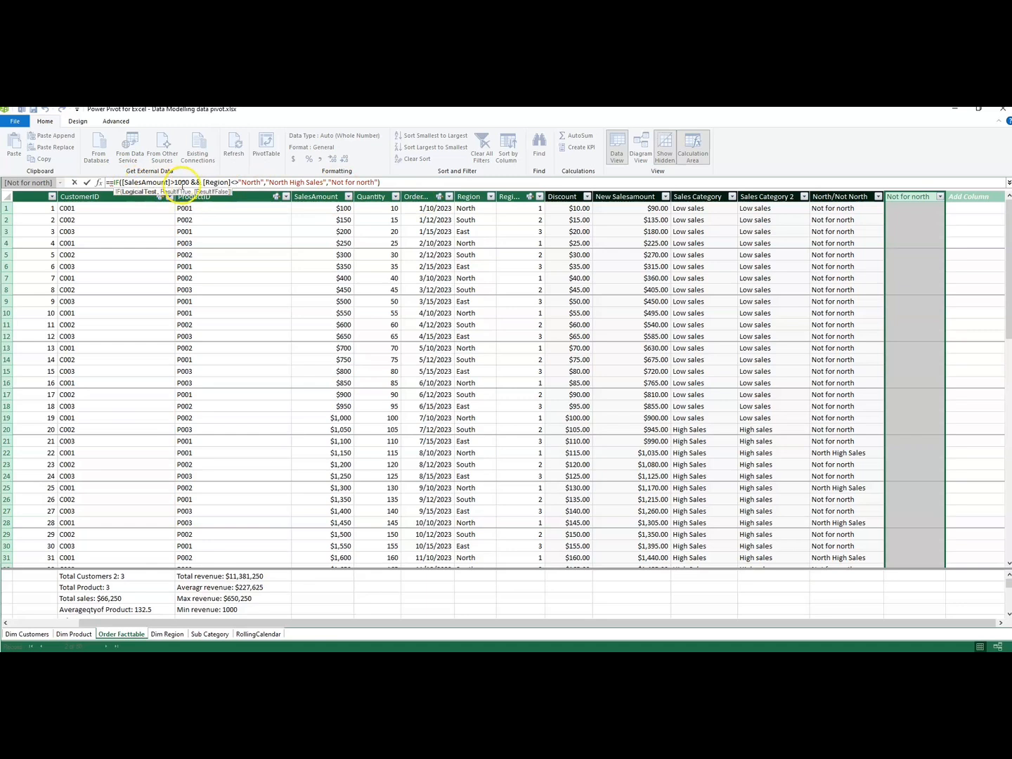
Shorten the IF results to " High Sales" when true and "for north" when false, and submit the formula.
{"action": "left_click", "coordinate": [290, 183]}
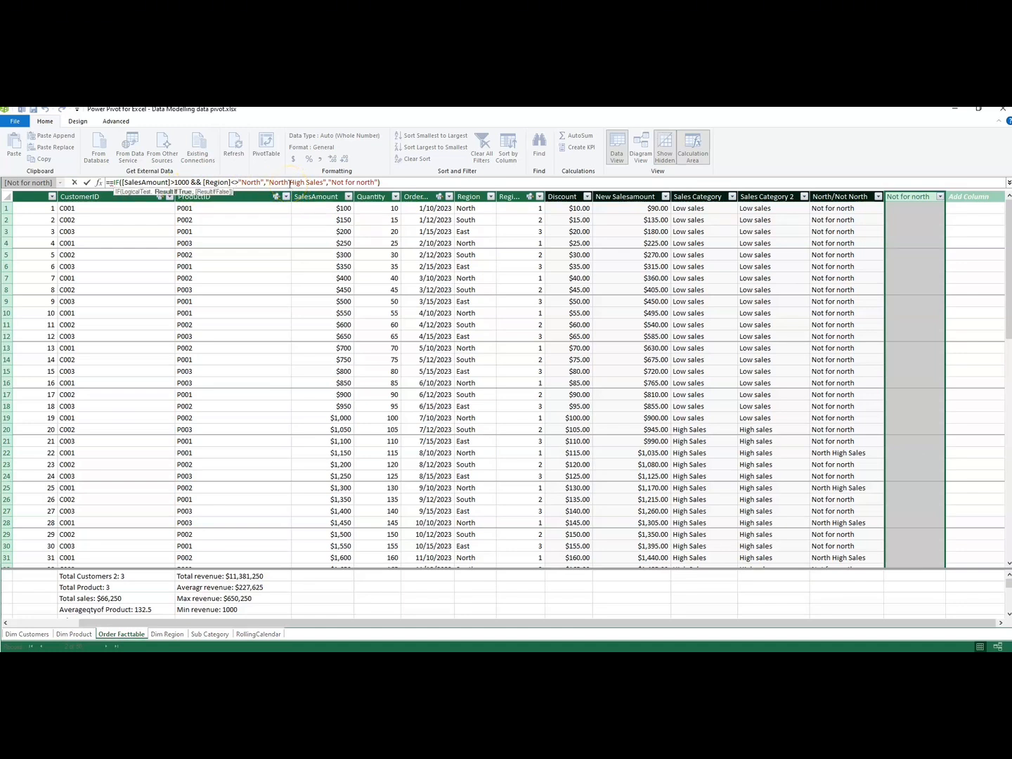
{"action": "key", "text": "BackSpace"}
{"action": "key", "text": "BackSpace"}
{"action": "key", "text": "BackSpace"}
{"action": "key", "text": "BackSpace"}
{"action": "key", "text": "BackSpace"}
{"action": "left_click", "coordinate": [326, 183]}
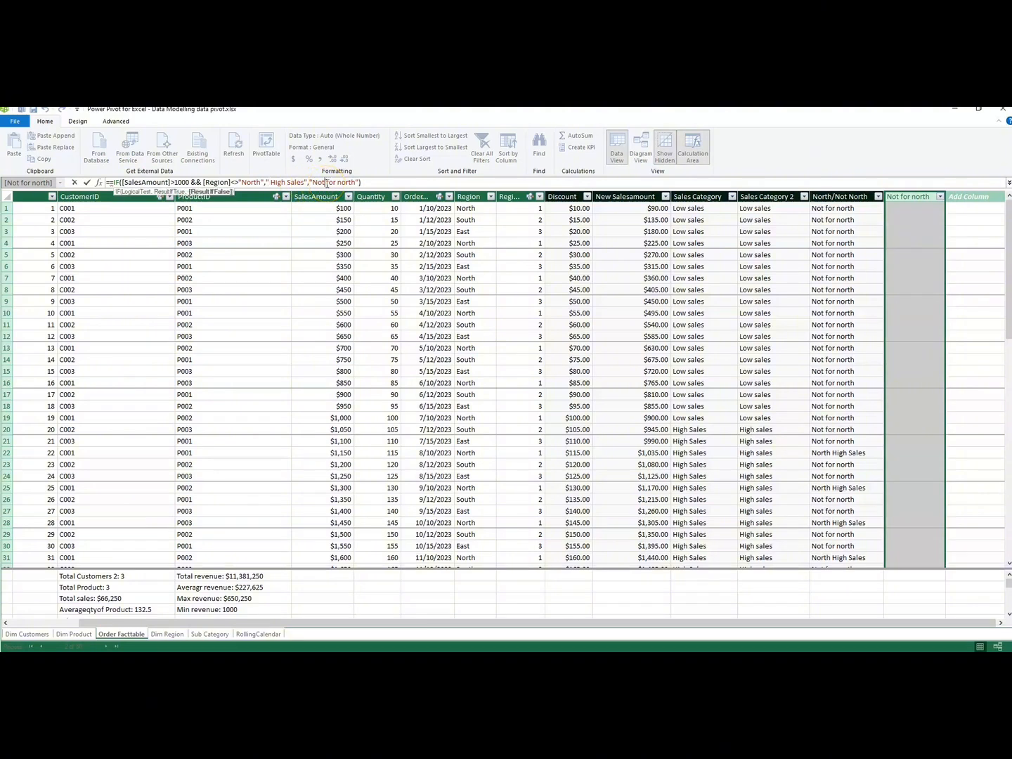
{"action": "key", "text": "BackSpace"}
{"action": "key", "text": "BackSpace"}
{"action": "key", "text": "BackSpace"}
{"action": "key", "text": "Return"}
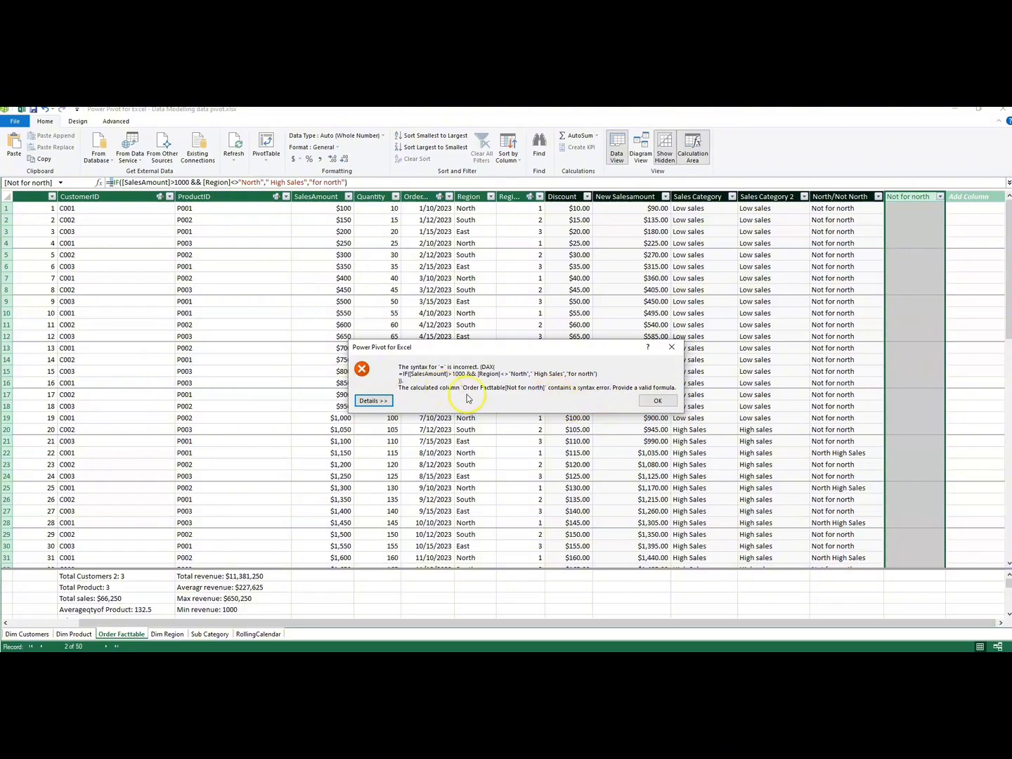
Check the syntax error details, remove the duplicate equals sign at the start of the Not for north formula, and commit it.
{"action": "left_click", "coordinate": [374, 400]}
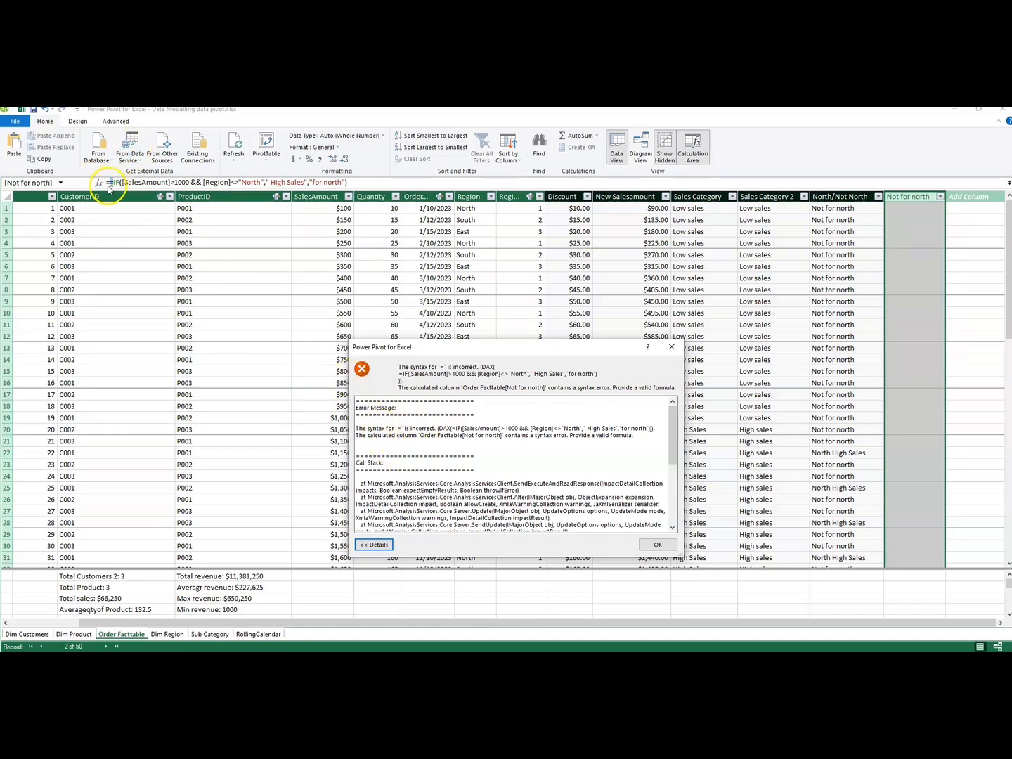
{"action": "left_click", "coordinate": [654, 550]}
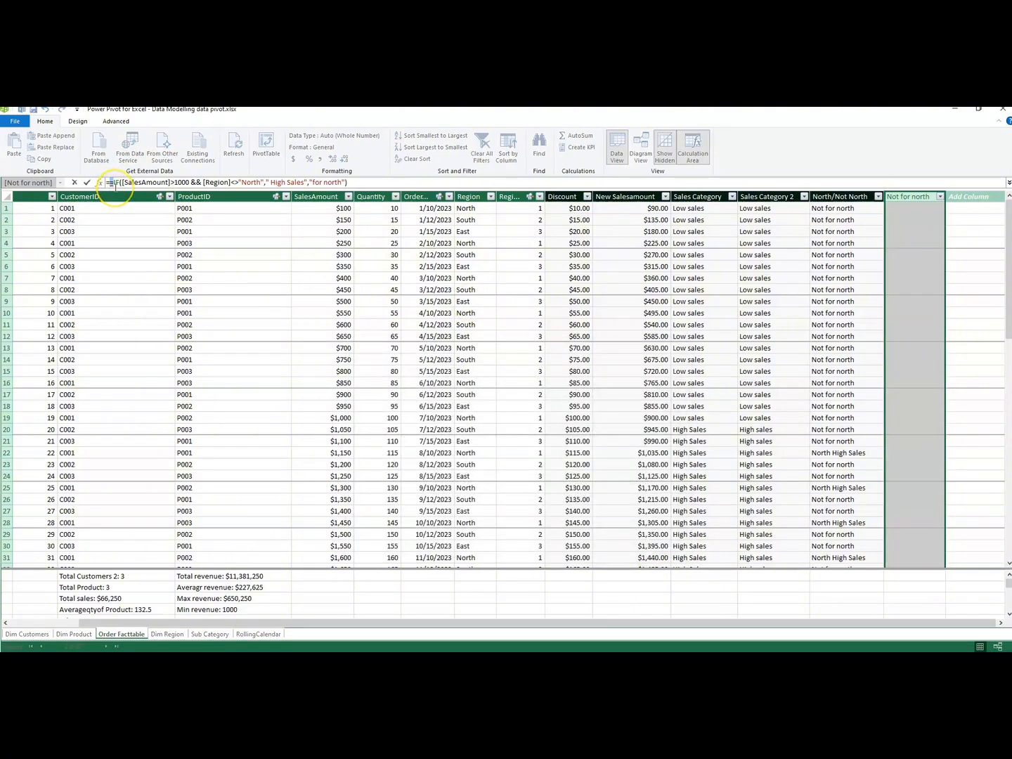
{"action": "key", "text": "BackSpace"}
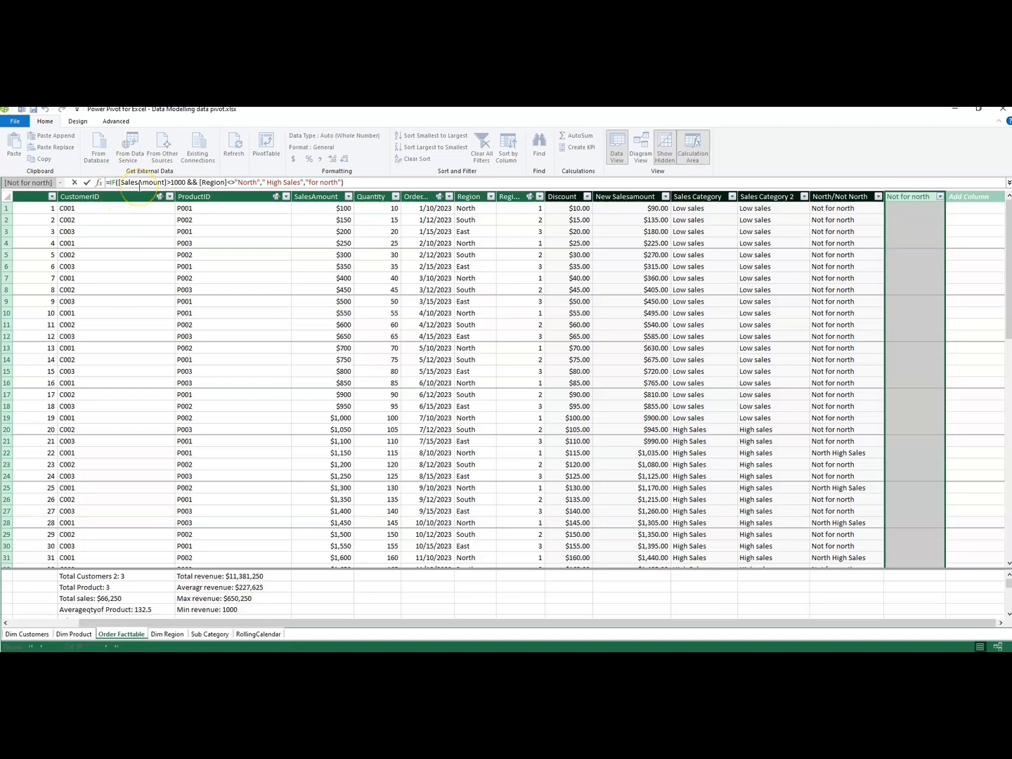
{"action": "key", "text": "Return"}
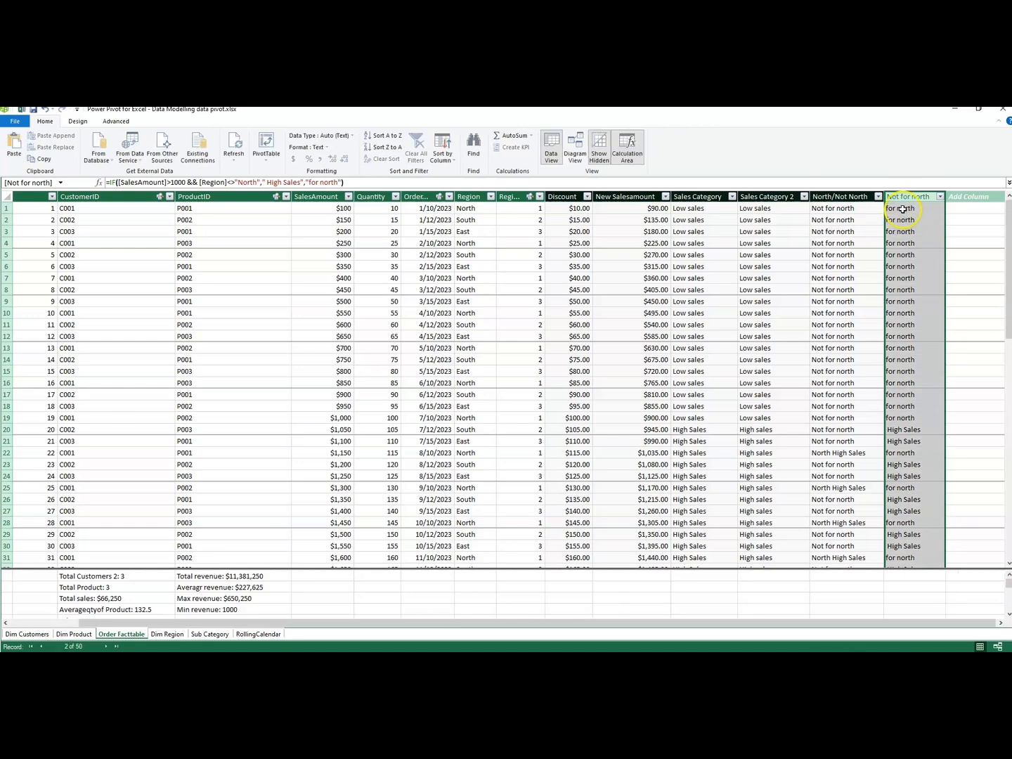
Compare the Not for north results in the first rows with their Region and SalesAmount values.
{"action": "left_click_drag", "start_coordinate": [903, 209], "coordinate": [906, 304]}
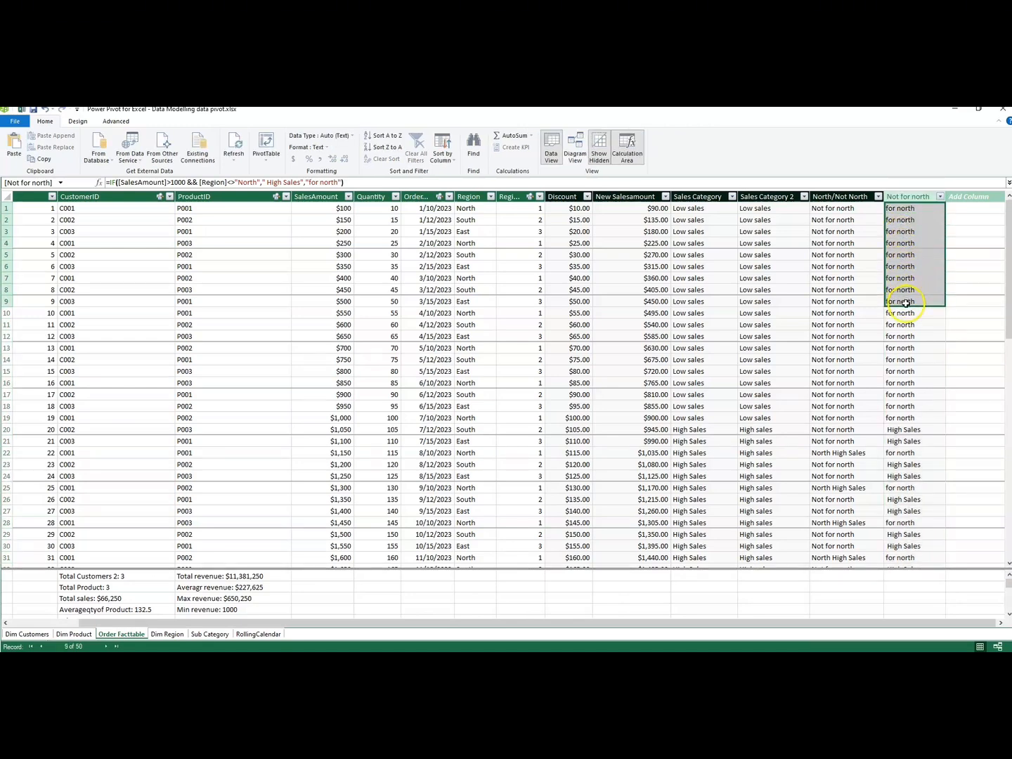
{"action": "left_click", "coordinate": [468, 210]}
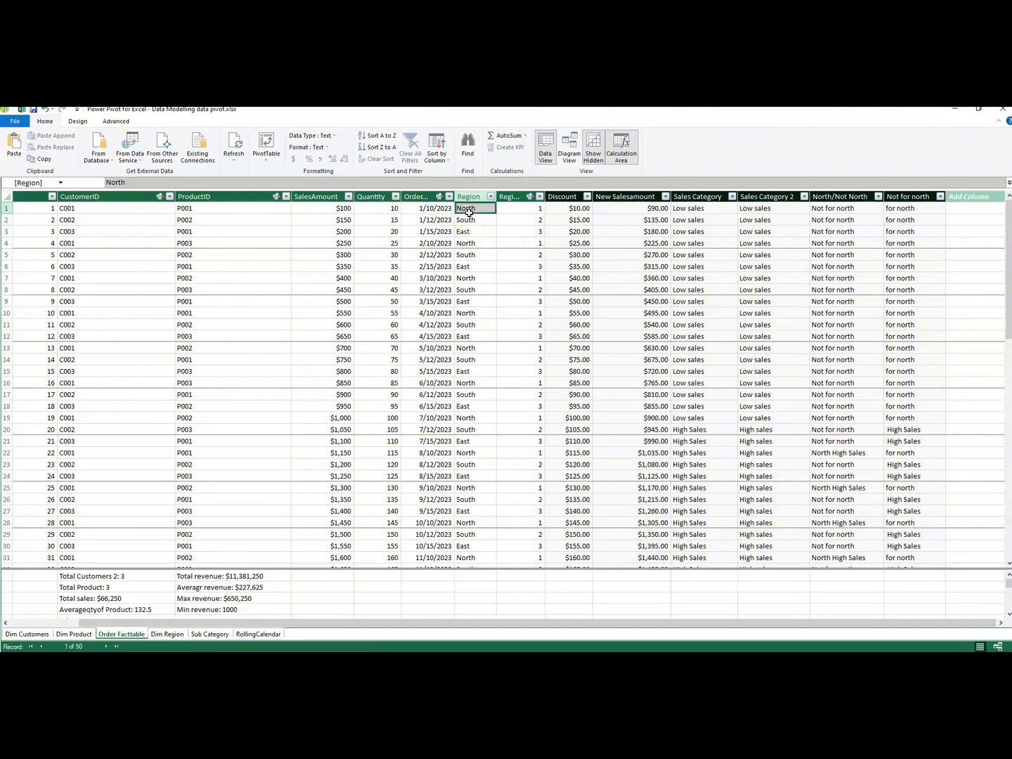
{"action": "left_click", "coordinate": [338, 220]}
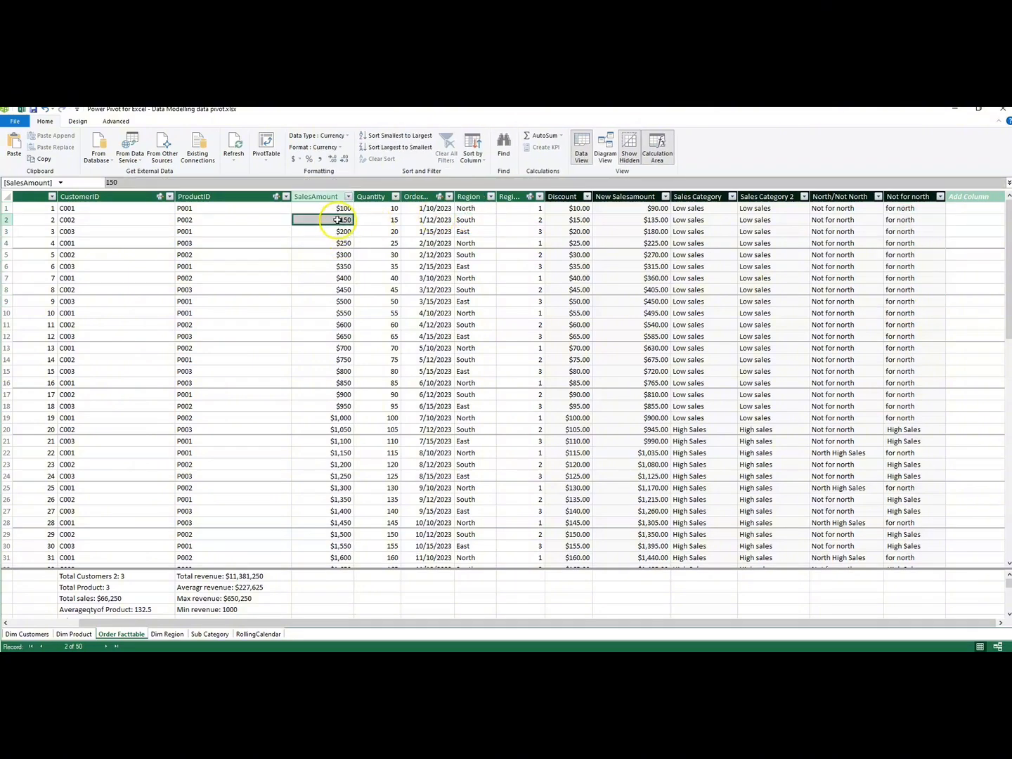
{"action": "left_click_drag", "start_coordinate": [338, 210], "coordinate": [343, 313]}
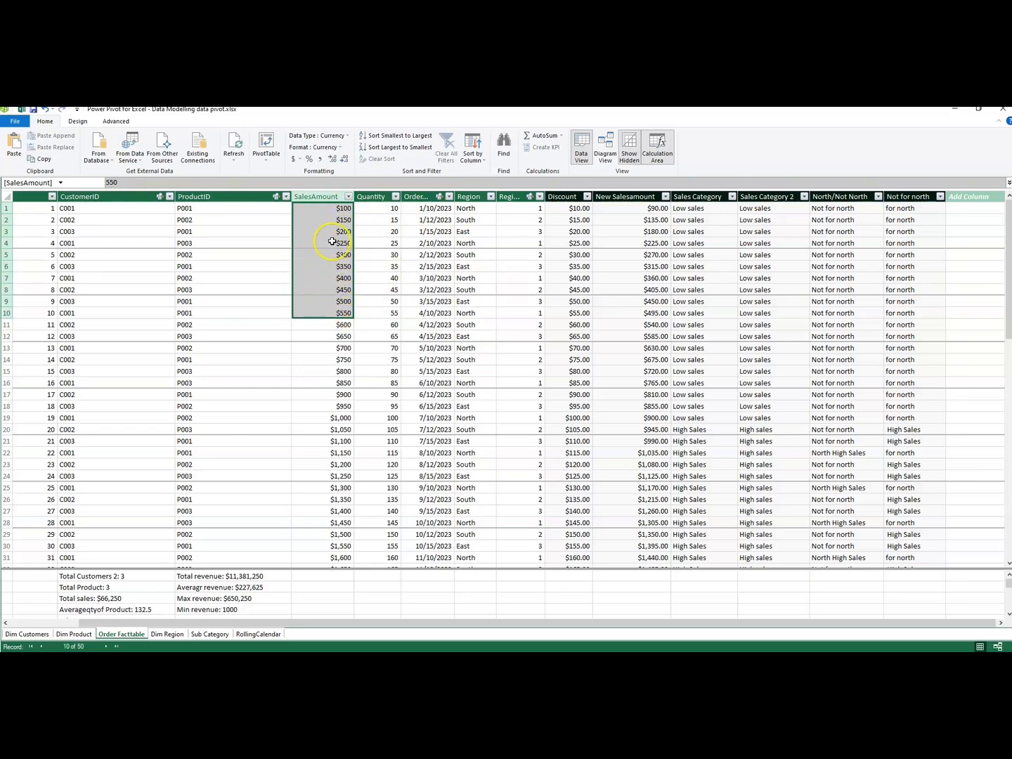
{"action": "left_click_drag", "start_coordinate": [329, 208], "coordinate": [336, 292]}
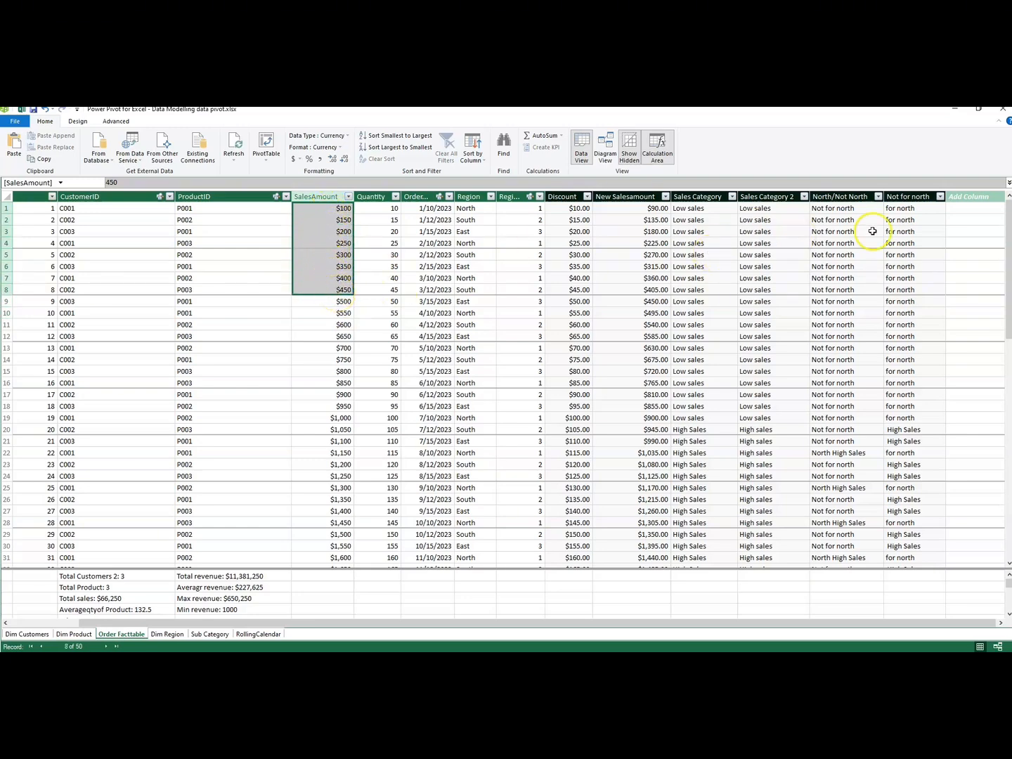